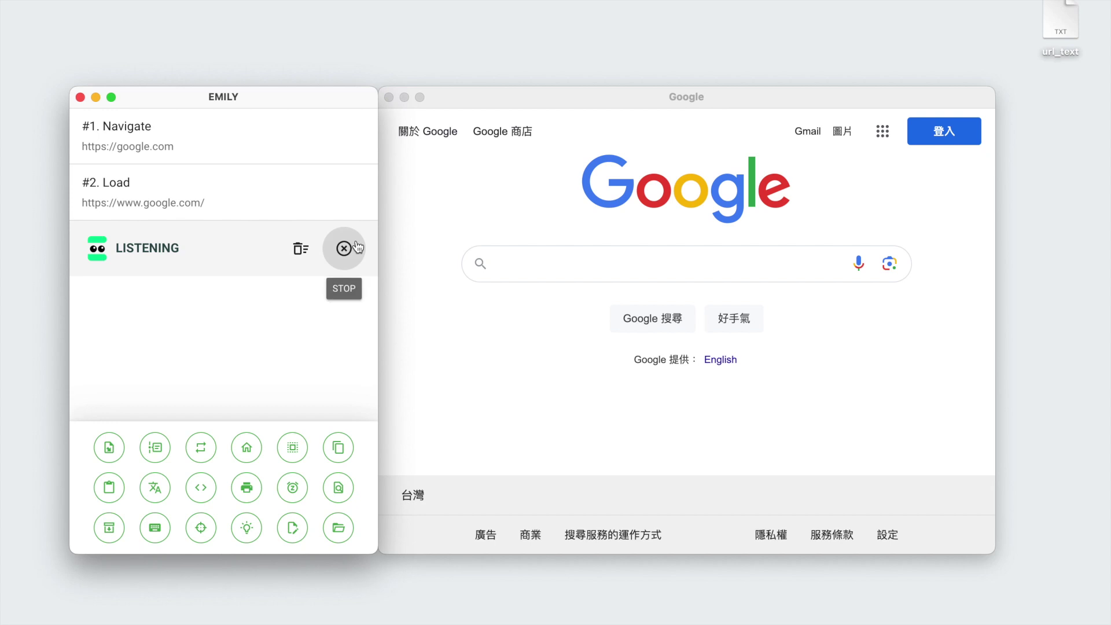
# - Stop the skill recording and title the recorded skill "go to"
pyautogui.click(357, 248)
pyautogui.click(322, 243)
pyautogui.write('go to')
# - Test the "go to" skill, then upload it to the skill list
pyautogui.click(277, 140)
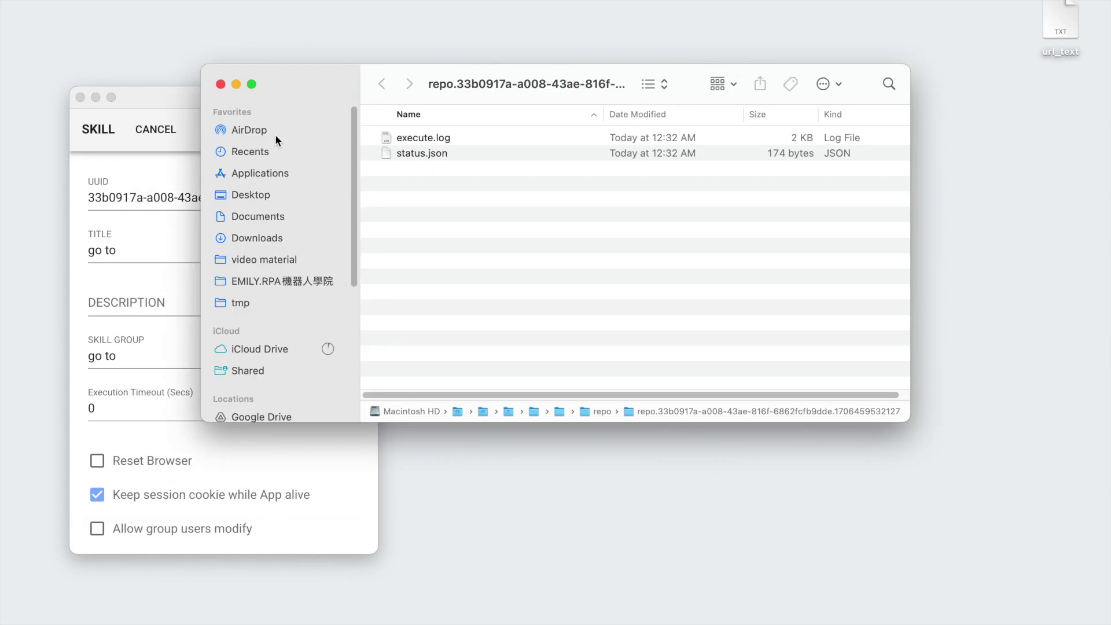
pyautogui.click(221, 84)
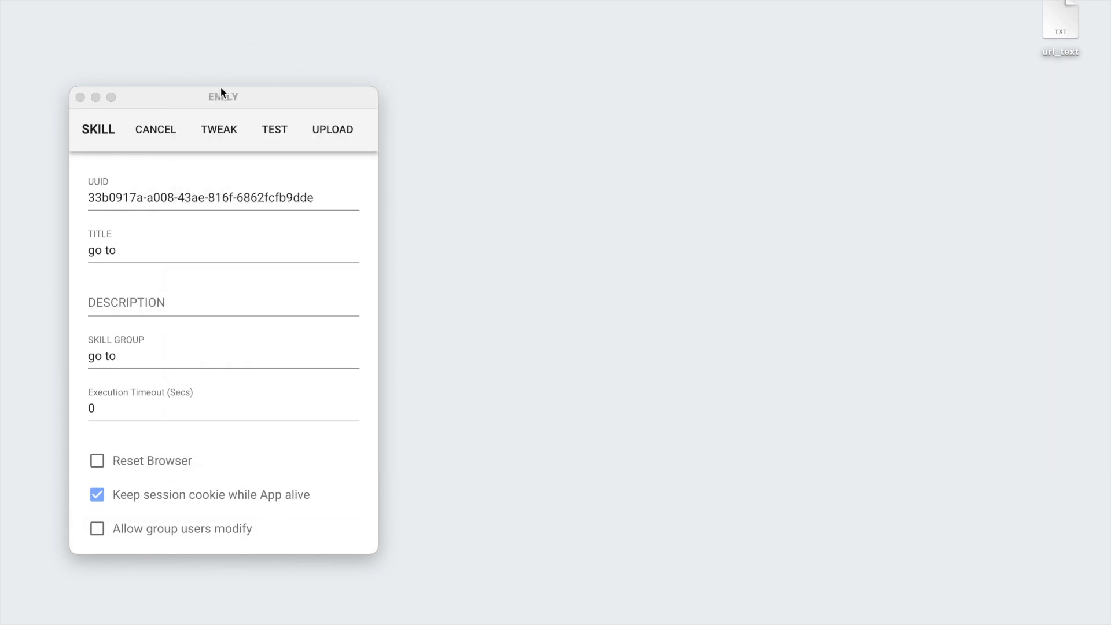
pyautogui.click(223, 87)
pyautogui.click(325, 130)
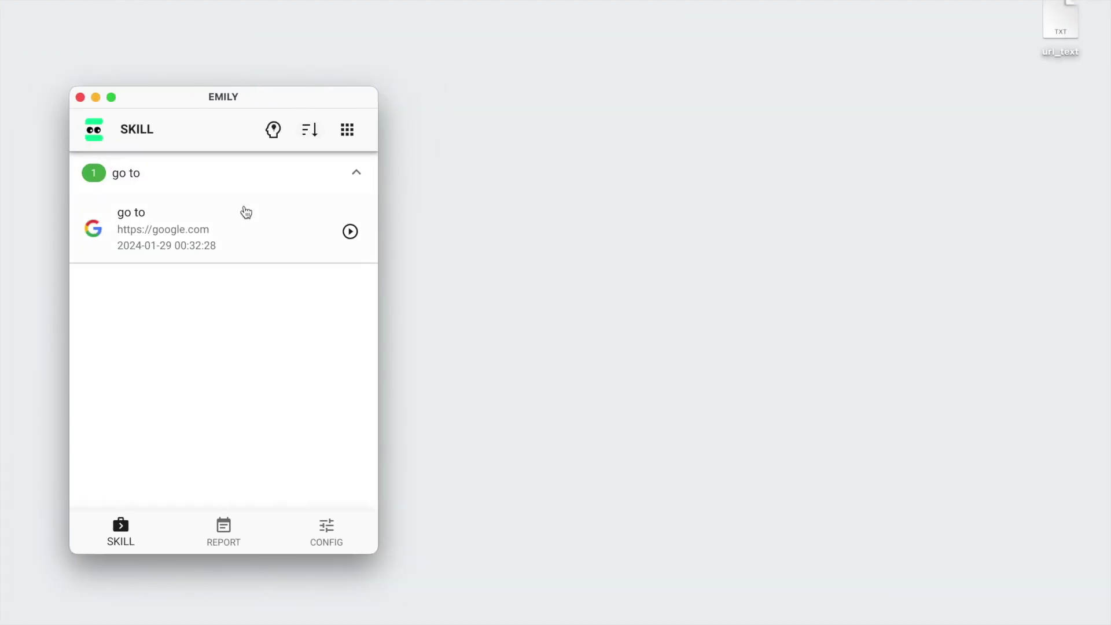
pyautogui.click(228, 234)
pyautogui.click(218, 279)
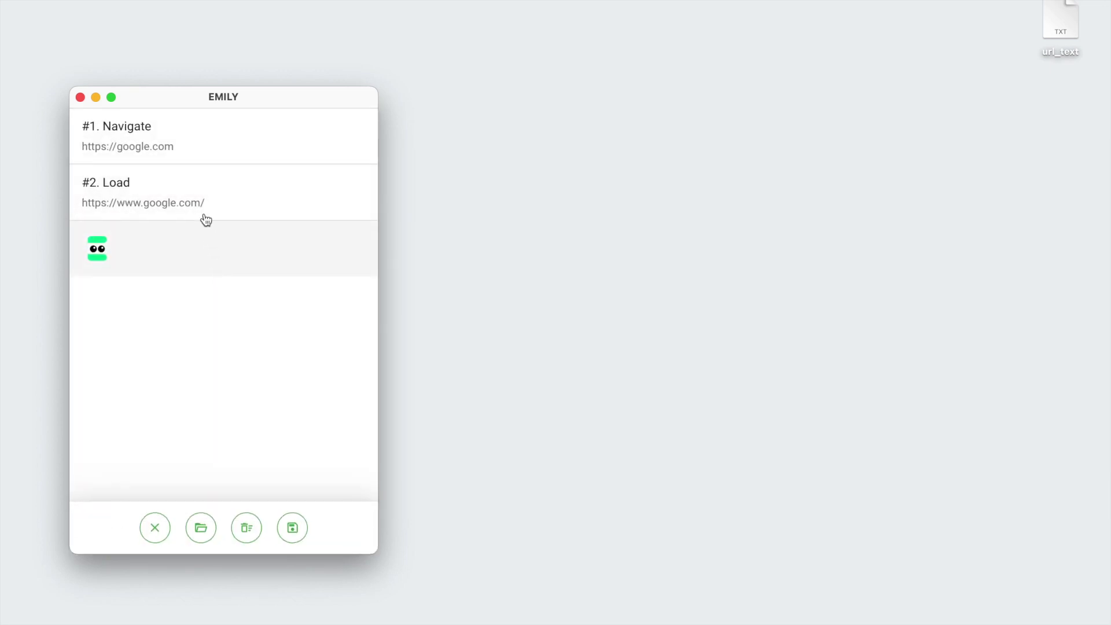
pyautogui.click(189, 143)
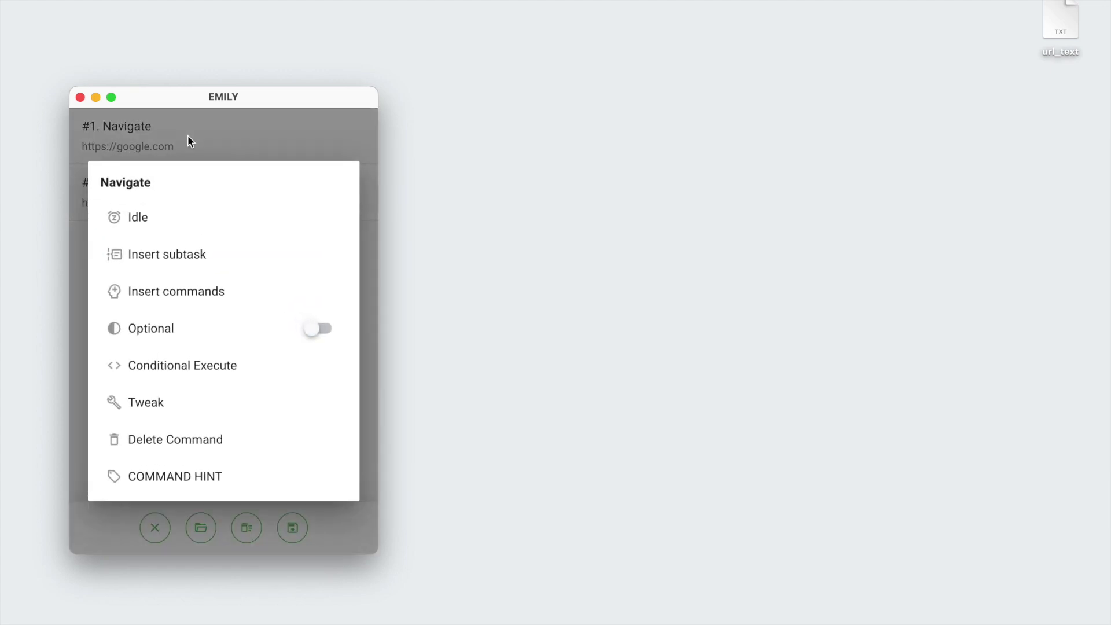
pyautogui.click(177, 404)
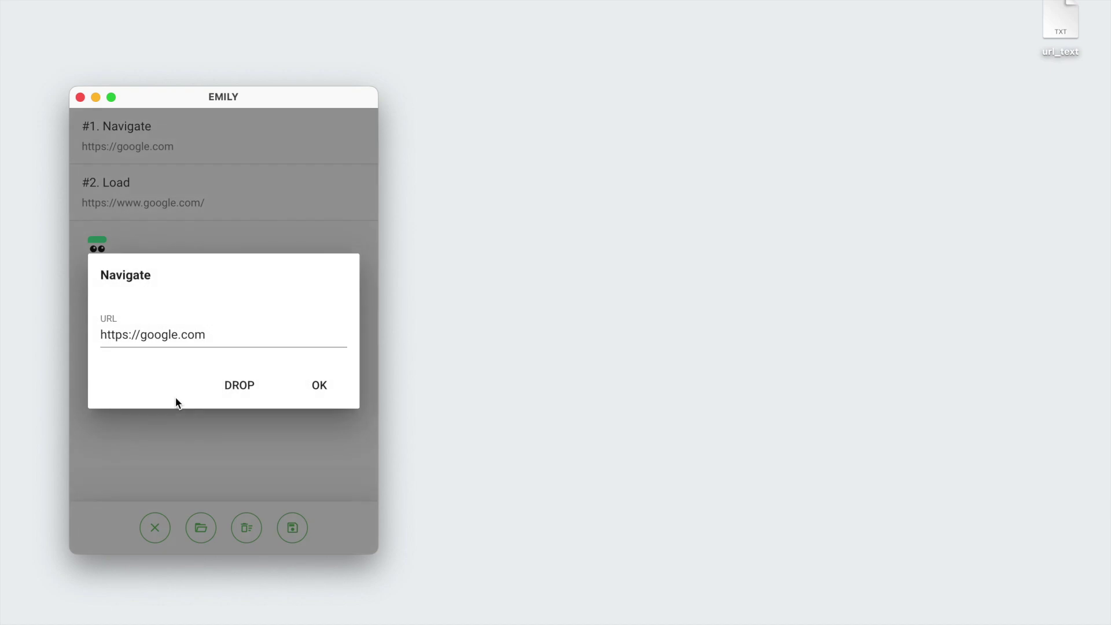
pyautogui.click(224, 335)
pyautogui.moveTo(223, 335); pyautogui.dragTo(142, 340)
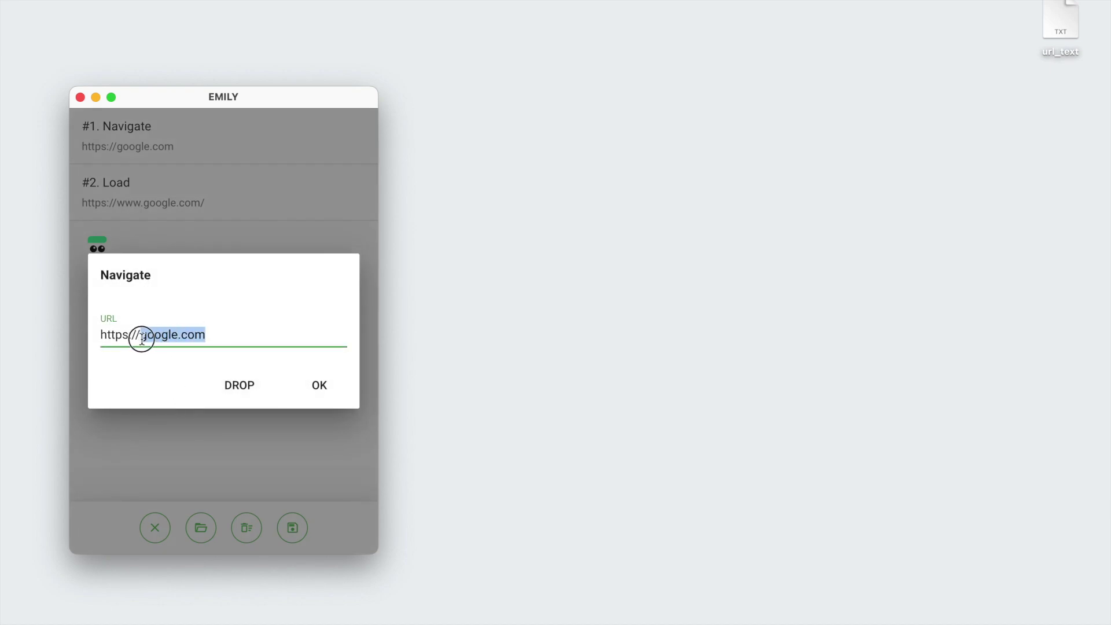
pyautogui.write('e')
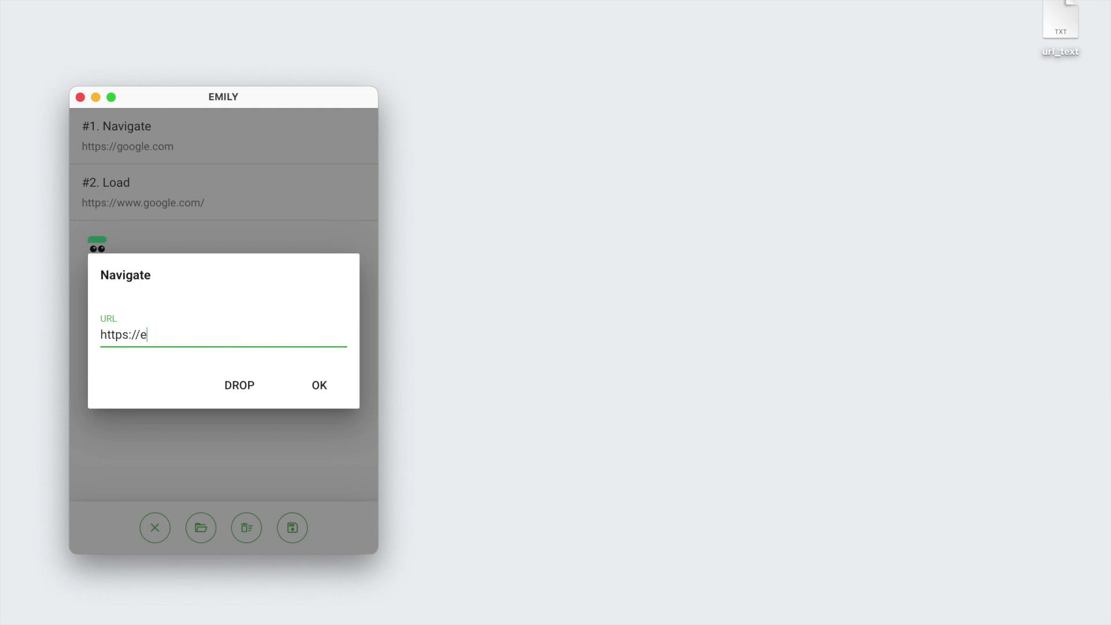
pyautogui.write('dition.cnn.com')
pyautogui.hotkey('ctrl', 'a')
pyautogui.press('super+c')
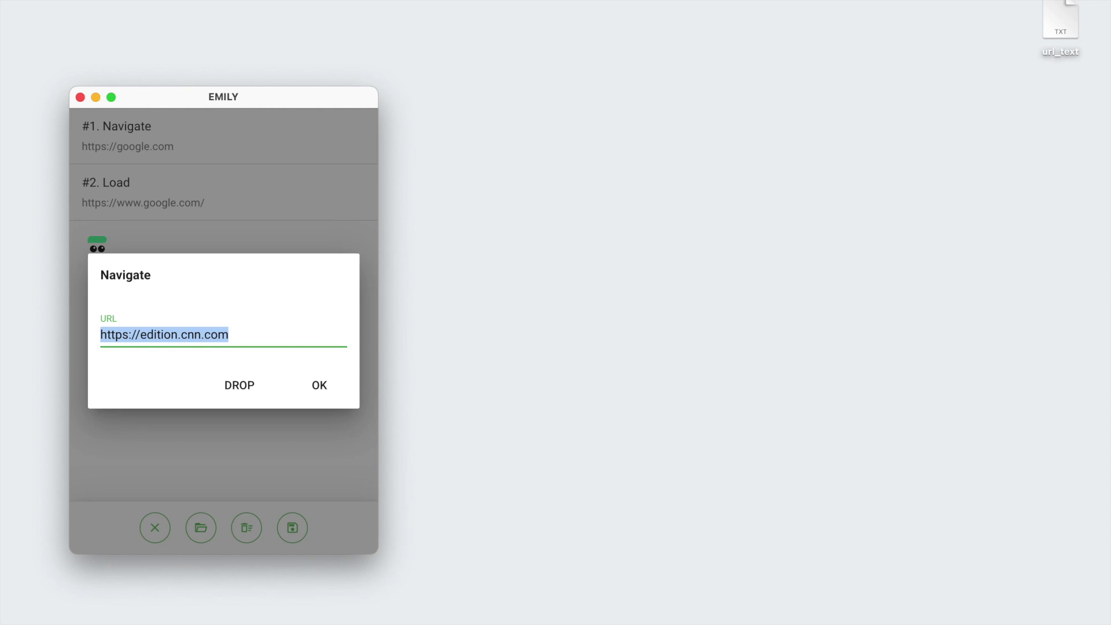
pyautogui.click(320, 386)
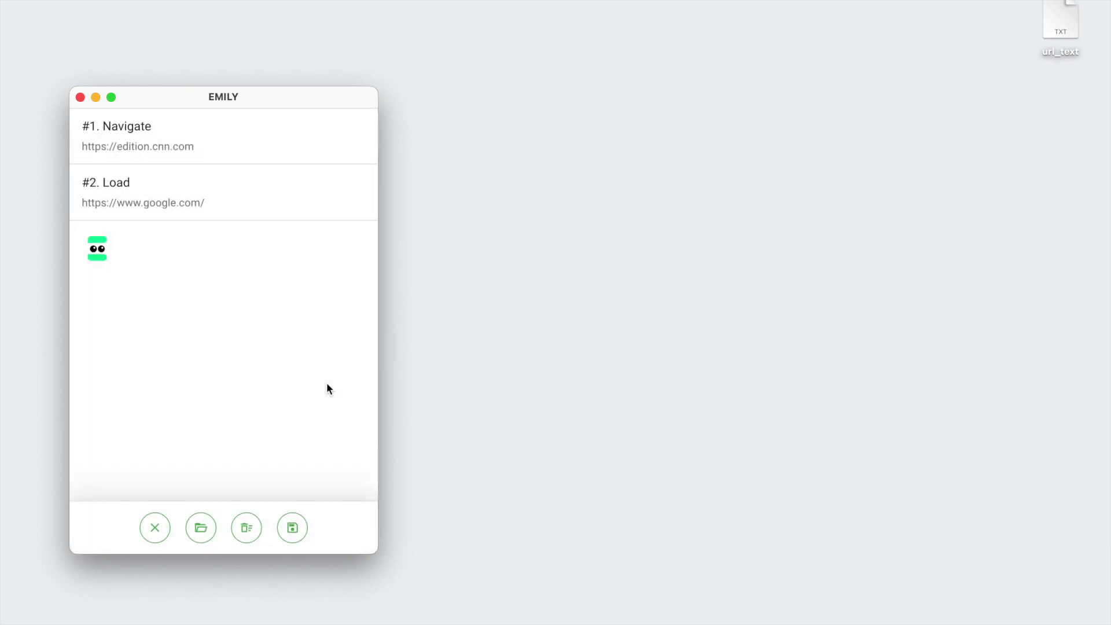
pyautogui.click(181, 208)
pyautogui.click(175, 401)
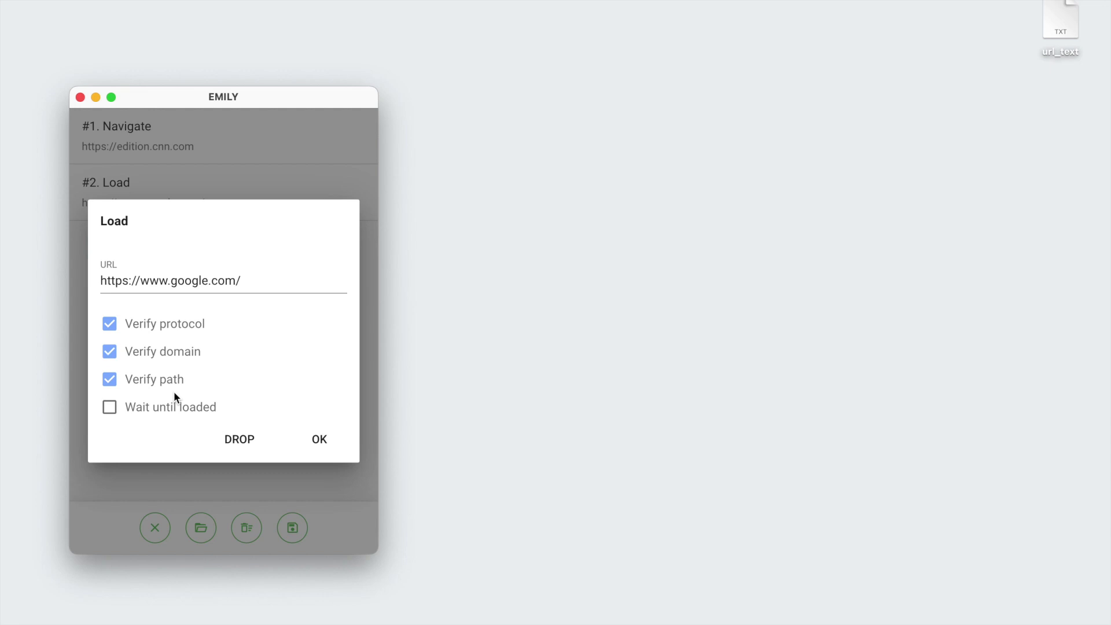
pyautogui.click(280, 282)
pyautogui.press('super+a')
pyautogui.press('super+v')
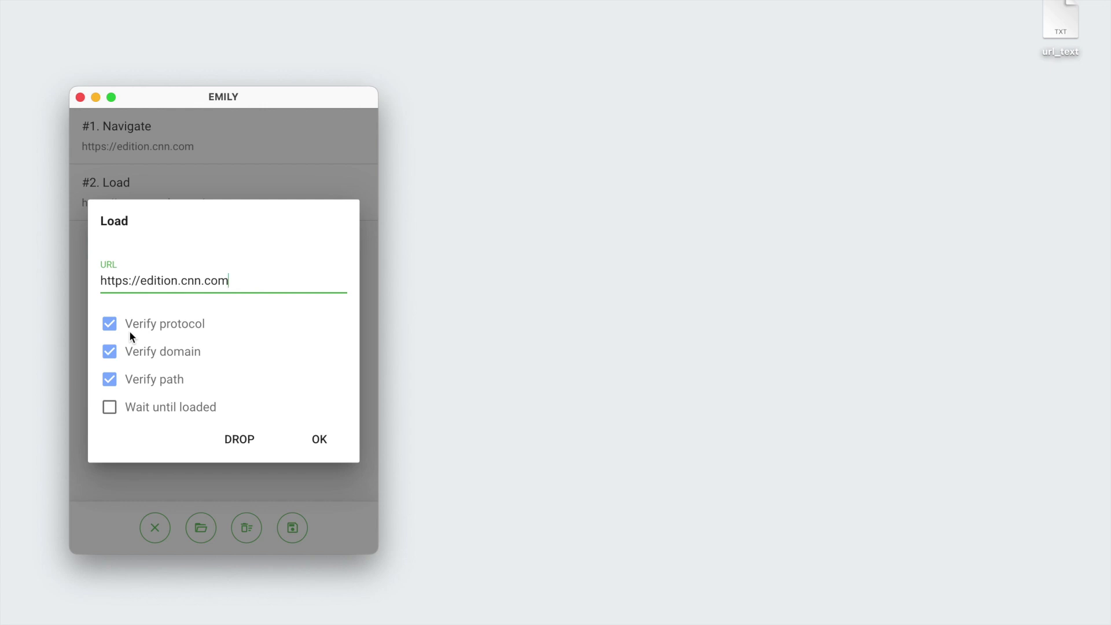
pyautogui.click(333, 446)
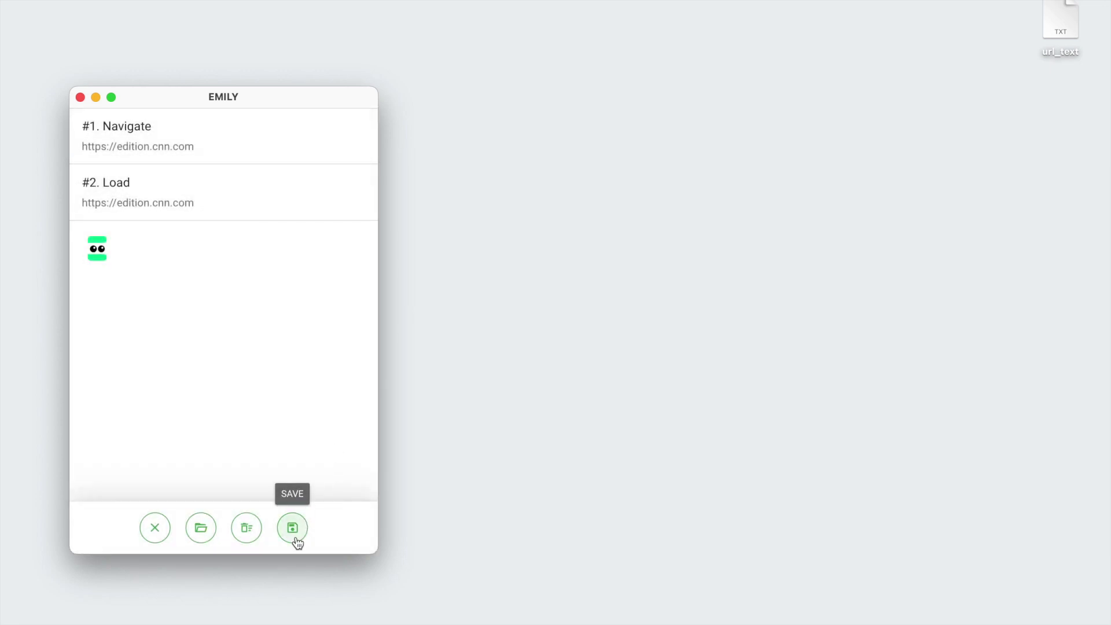
# - Save the edited "go to" skill and run it
pyautogui.click(294, 529)
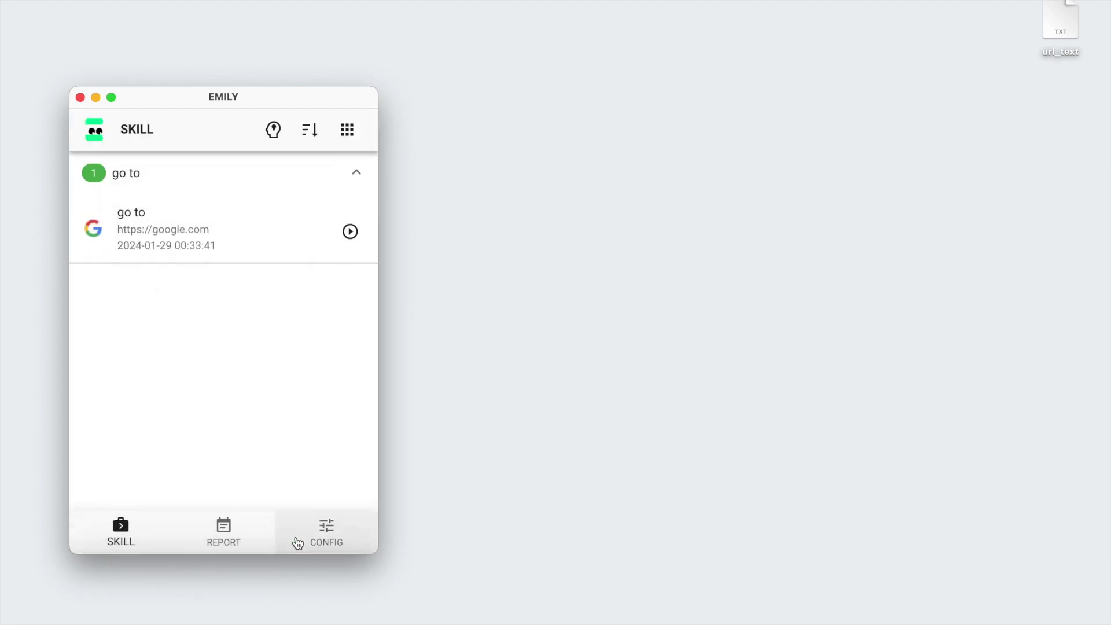
pyautogui.click(350, 231)
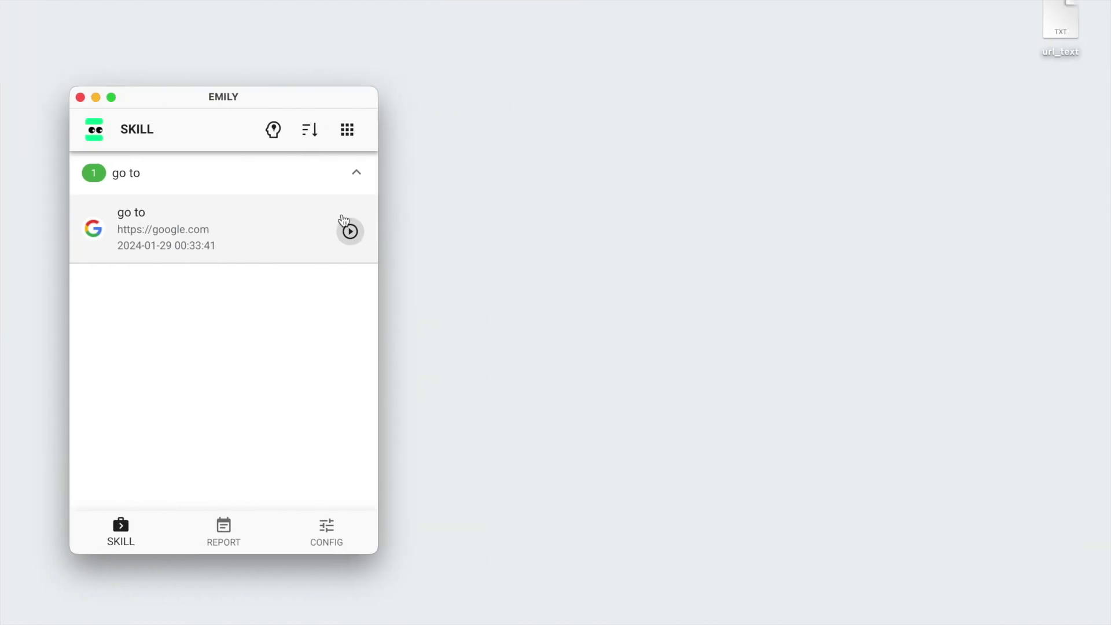
# - Start training a new skill, adding "var" in front of the existing skill group name
pyautogui.click(272, 133)
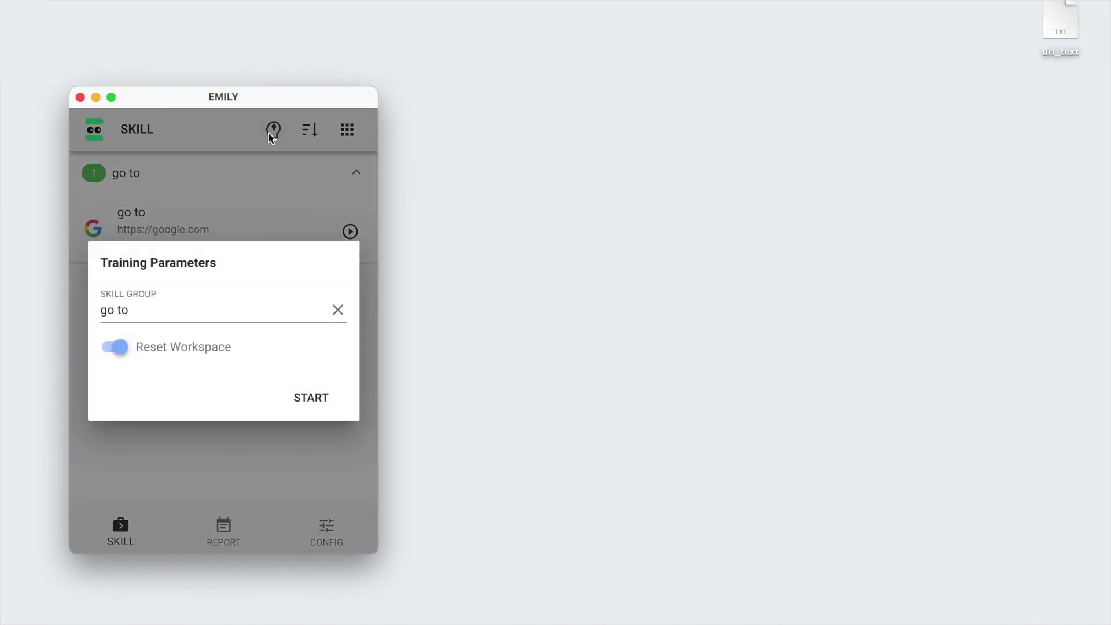
pyautogui.click(288, 306)
pyautogui.press('super+Left')
pyautogui.write('var')
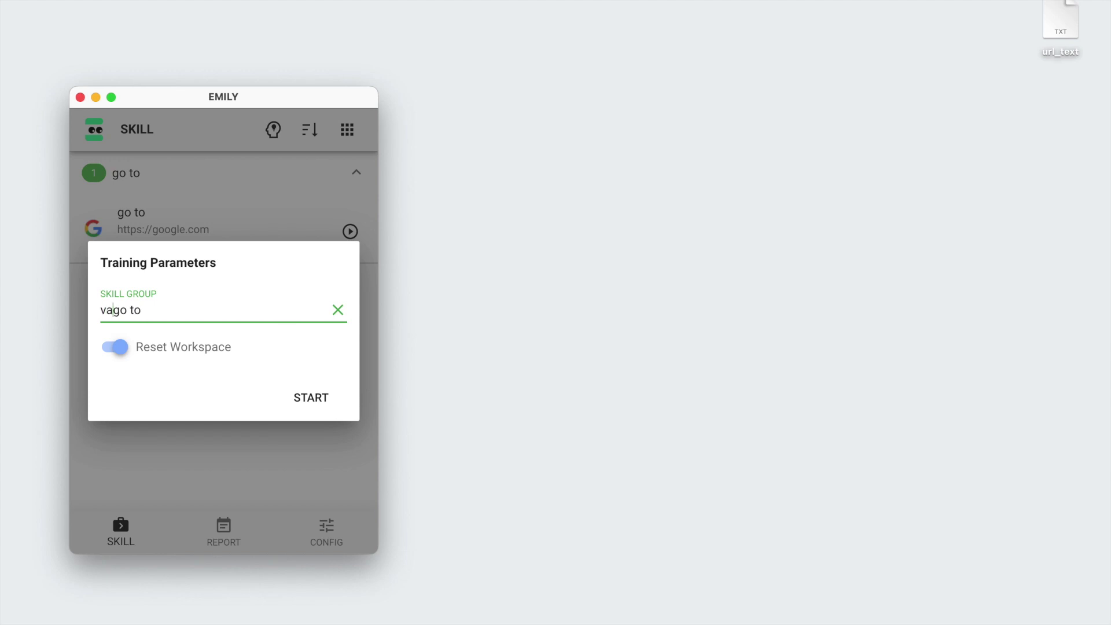
pyautogui.click(339, 405)
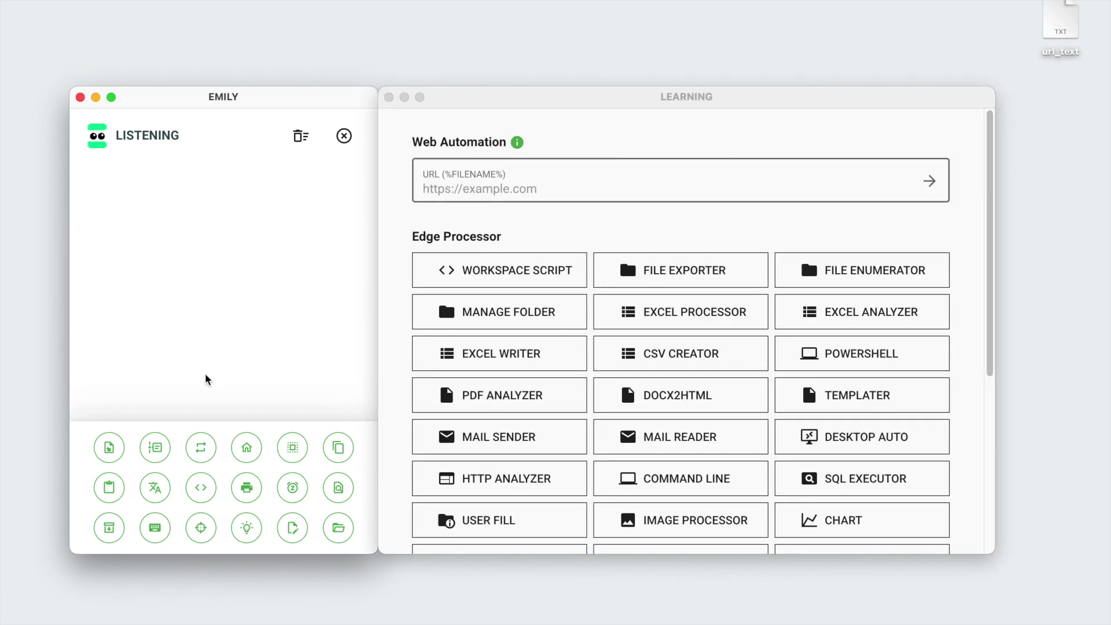
# - Import the url_text file from the Desktop with local filename url_text.txt, and open the workspace folder
pyautogui.click(111, 447)
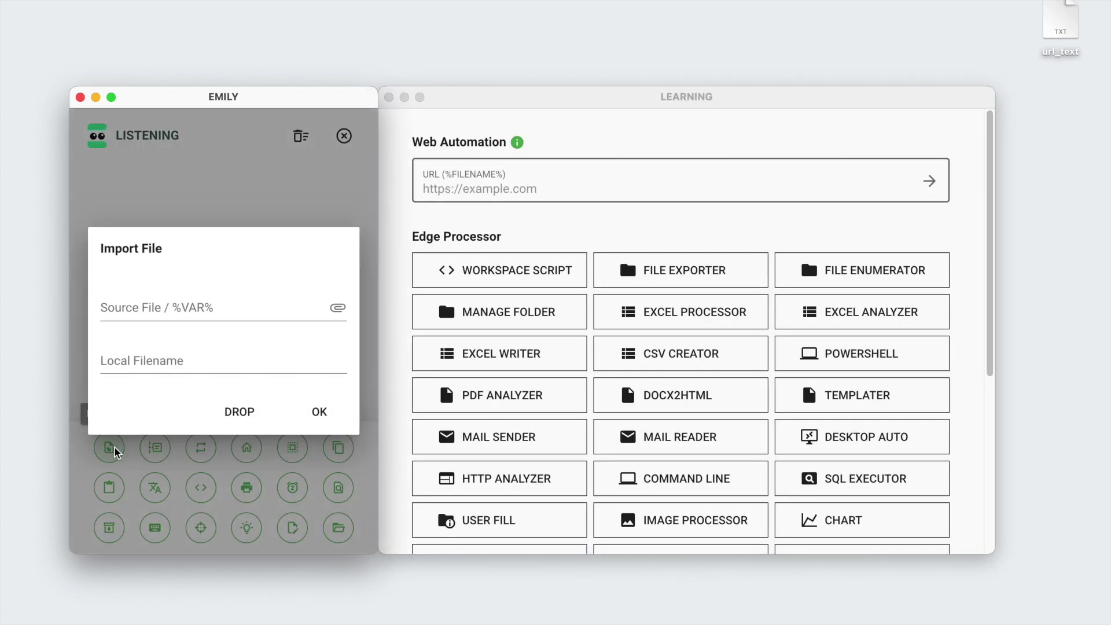
pyautogui.click(338, 308)
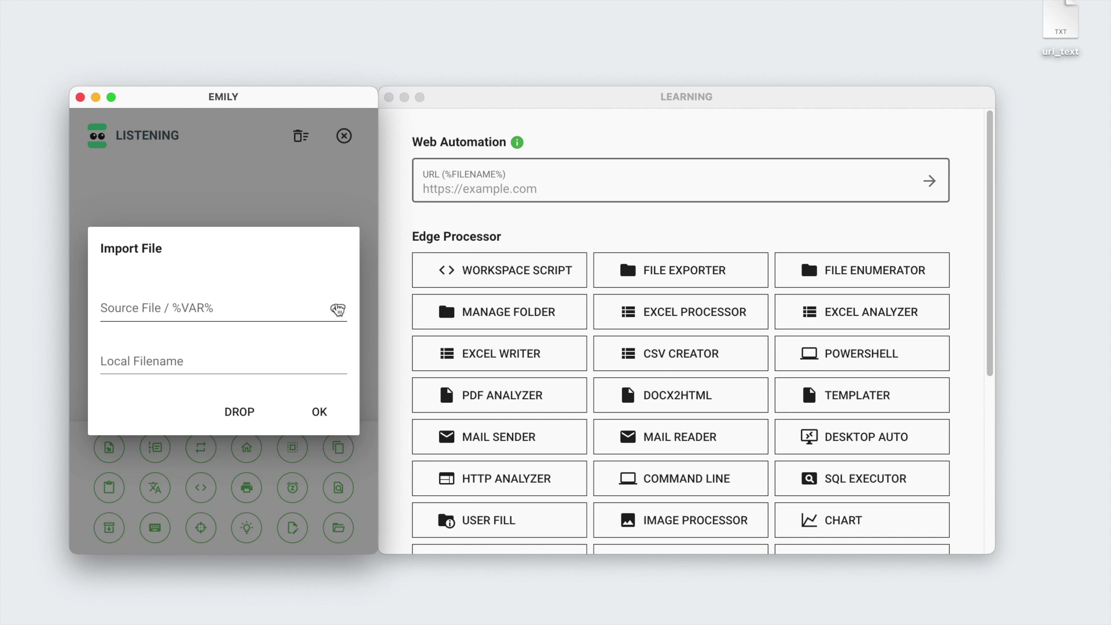
pyautogui.click(171, 230)
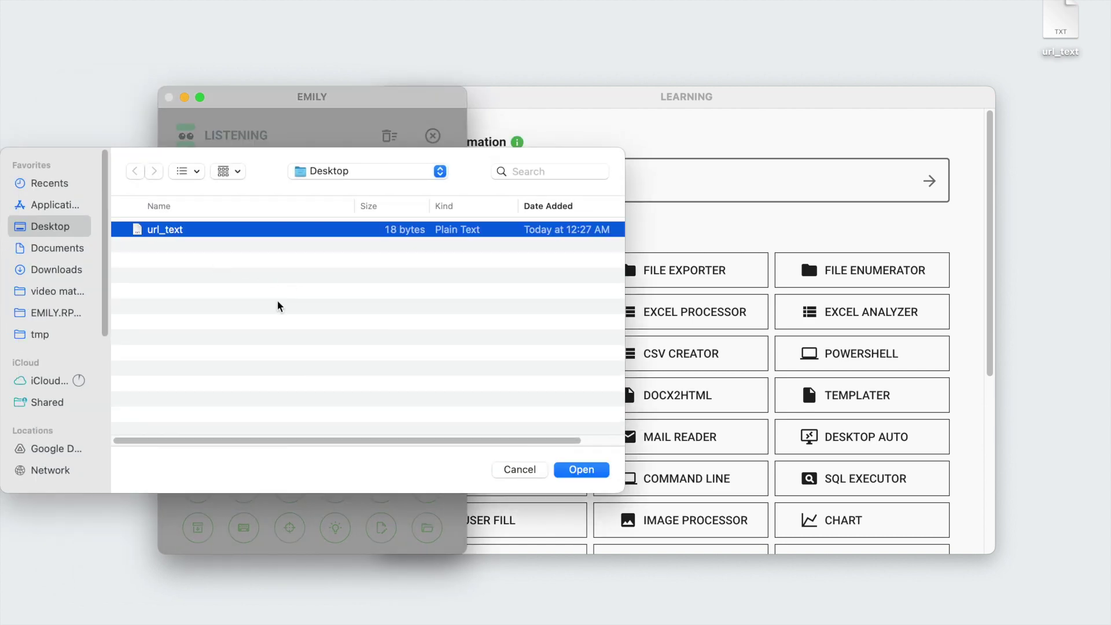
pyautogui.click(588, 474)
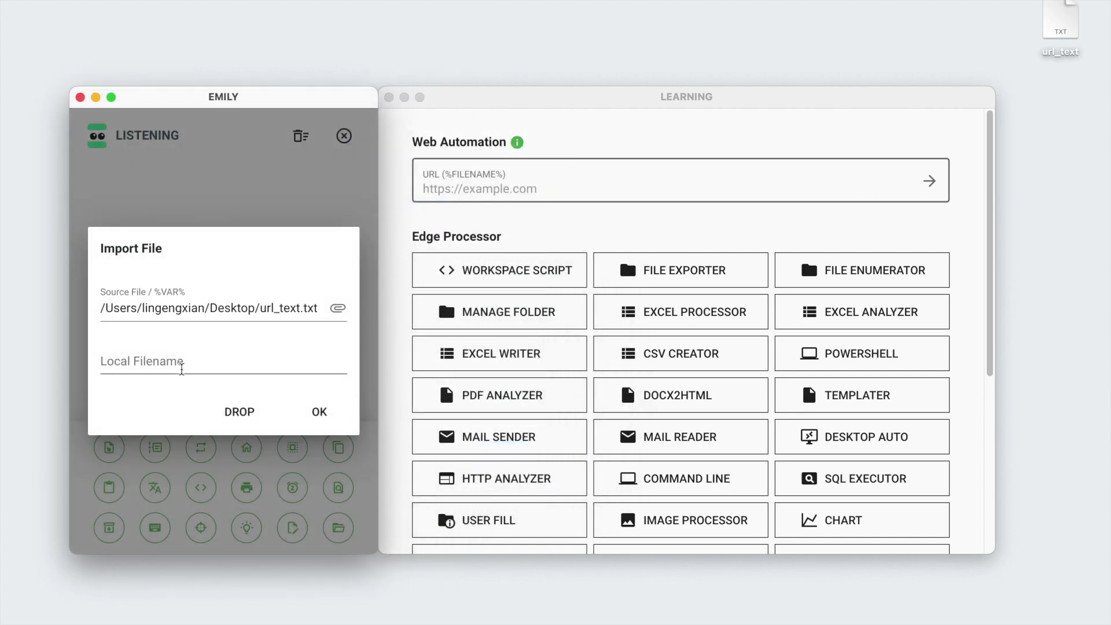
pyautogui.click(181, 366)
pyautogui.write('u')
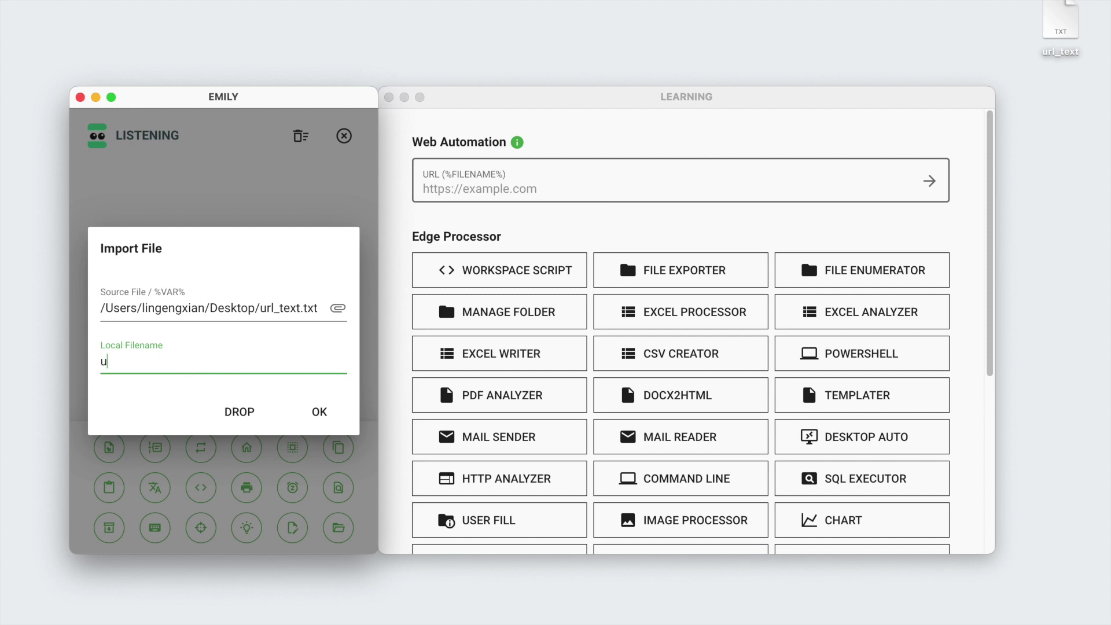
pyautogui.write('rl_text.txt')
pyautogui.click(313, 413)
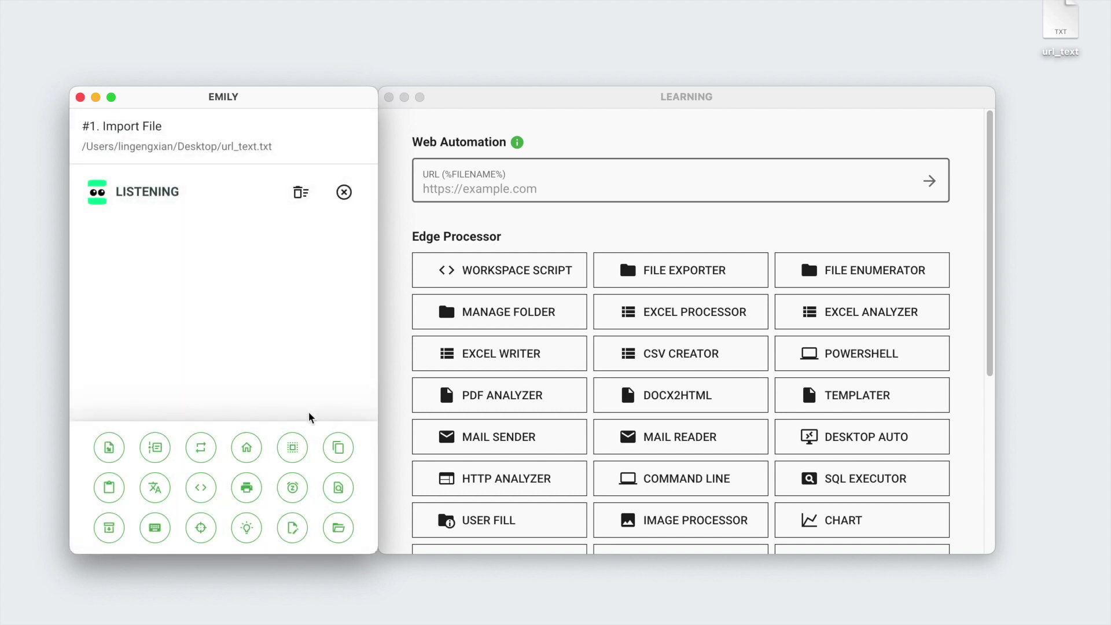
pyautogui.click(343, 529)
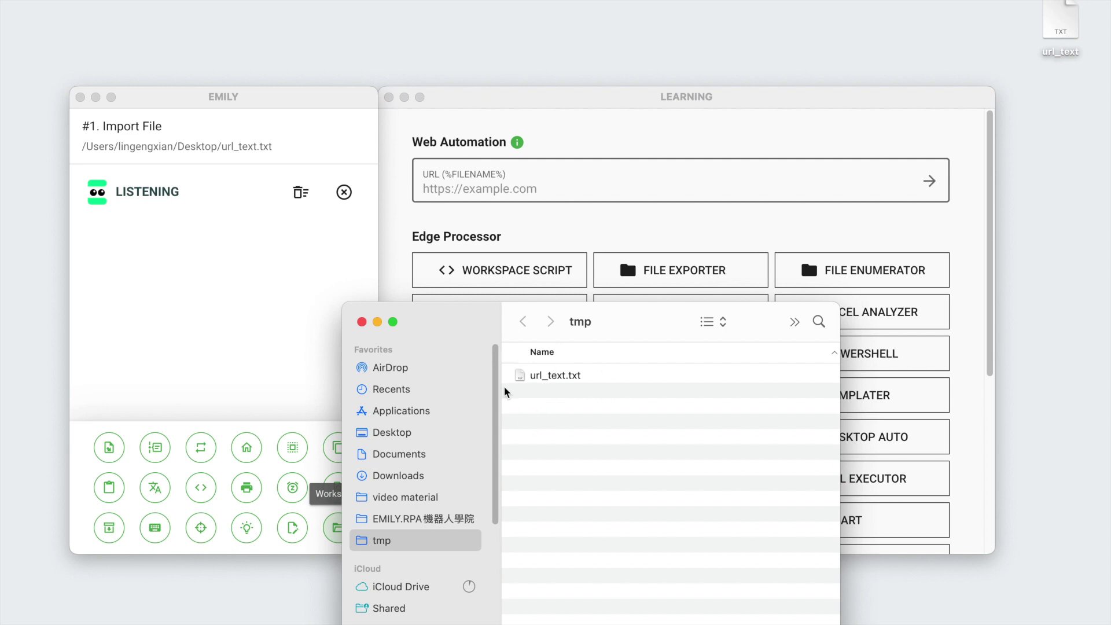
# - Enter the variable %url_text% as the Web Automation URL
pyautogui.click(501, 200)
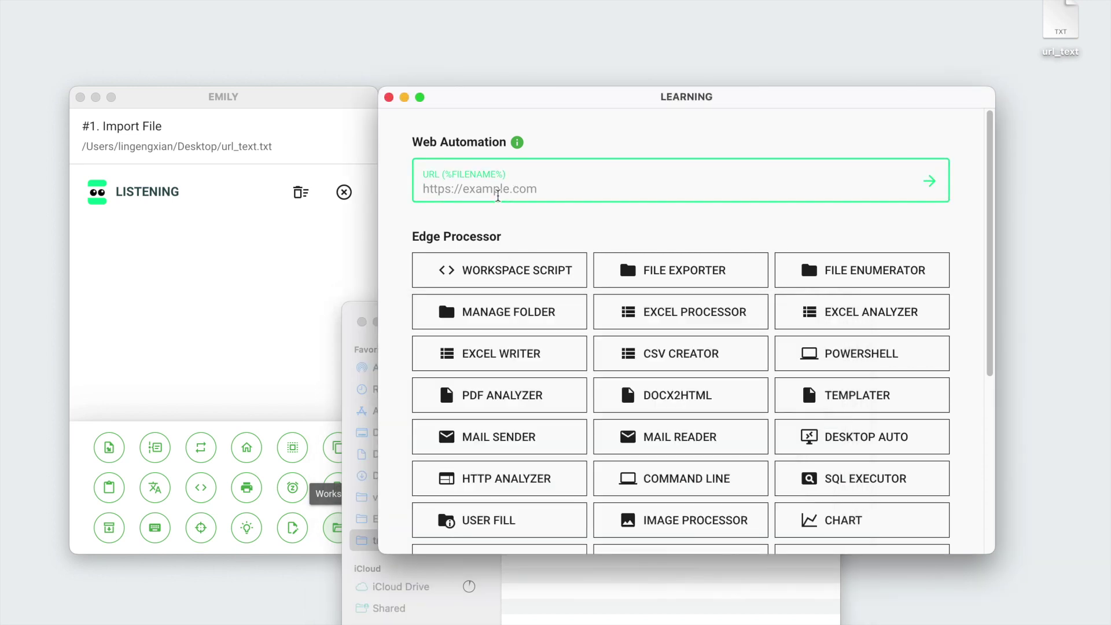
pyautogui.write('%%')
pyautogui.press('Left')
pyautogui.write('url')
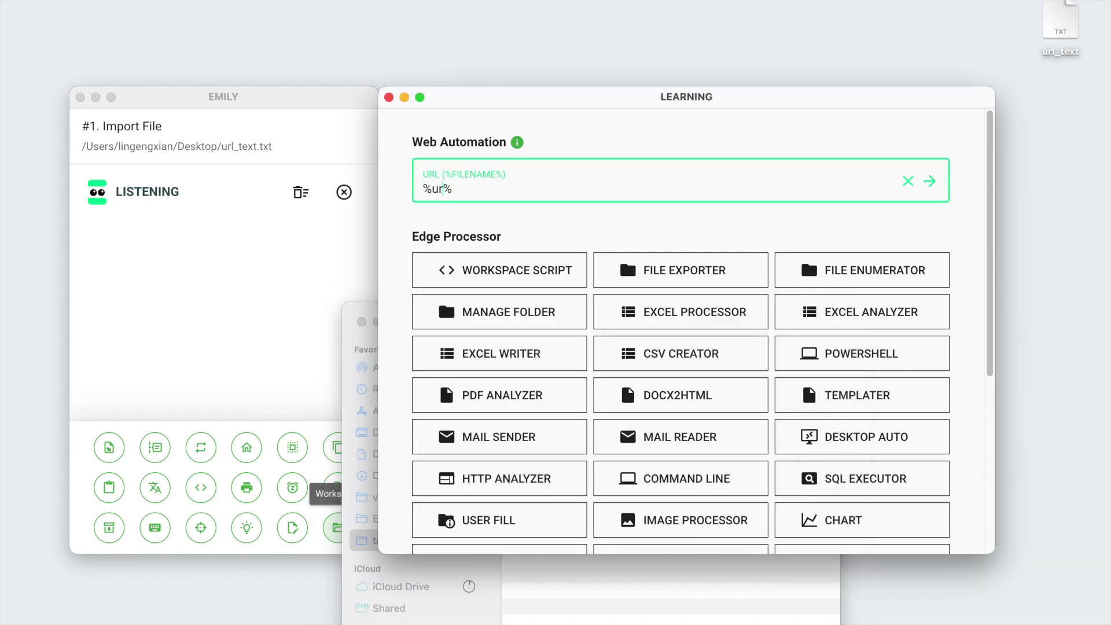
pyautogui.write('_text')
# - Preview the contents of url_text.txt in the workspace folder
pyautogui.click(595, 595)
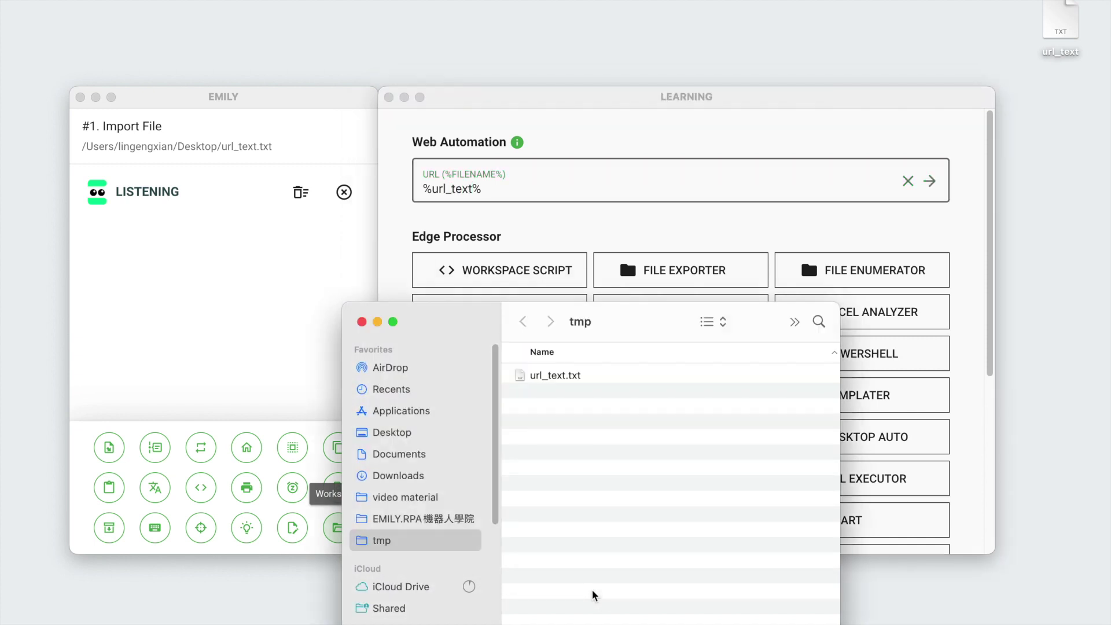
pyautogui.click(565, 378)
pyautogui.press('space')
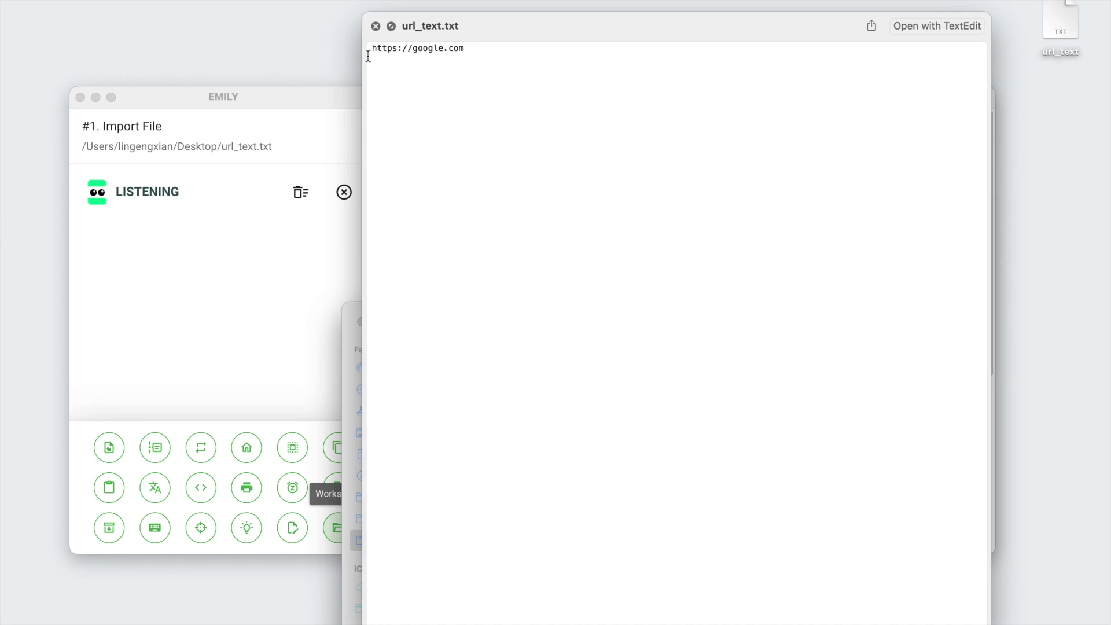
pyautogui.moveTo(369, 50); pyautogui.dragTo(466, 55)
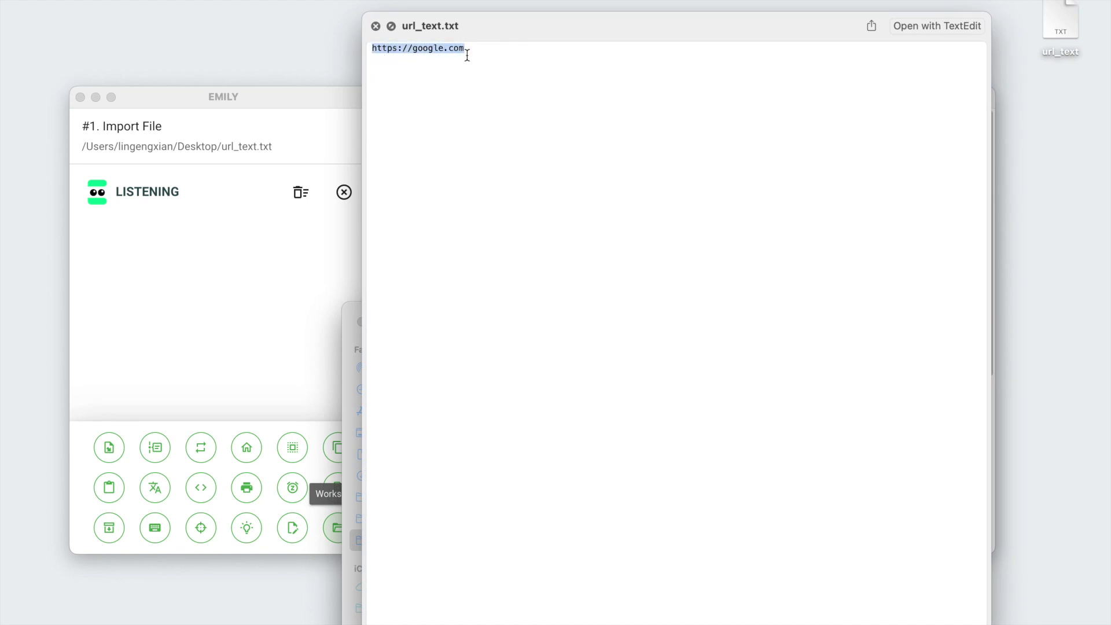
pyautogui.click(376, 26)
# - Return to the Learning window and navigate to the address held in %url_text%
pyautogui.click(497, 101)
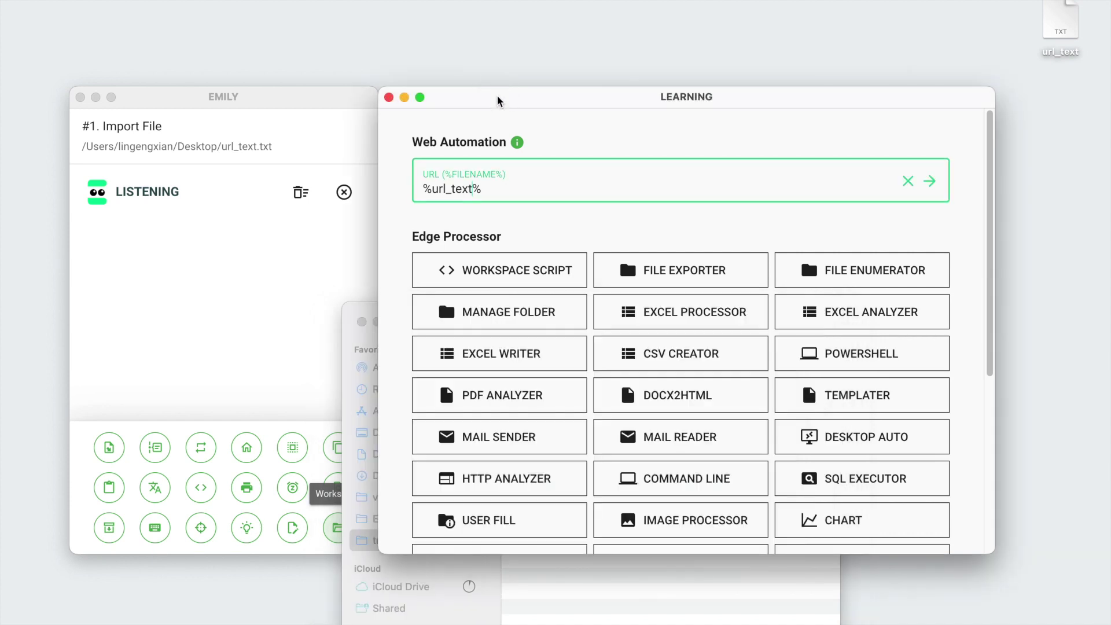
pyautogui.click(931, 182)
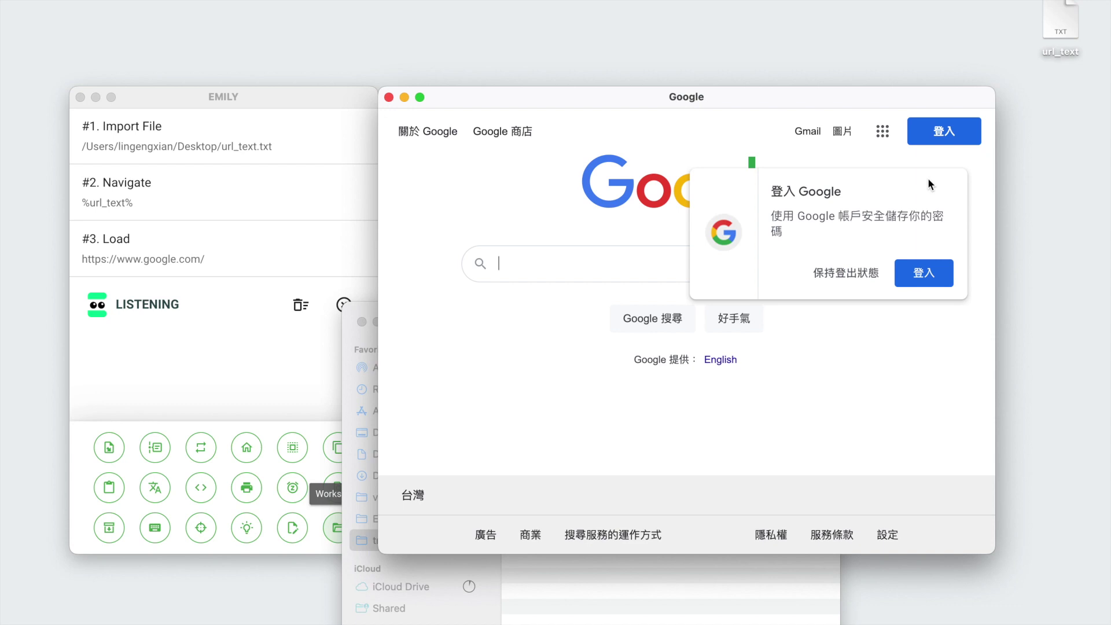
# - Tweak the Load command to turn off Verify domain and Verify path, keeping Verify protocol on
pyautogui.click(281, 259)
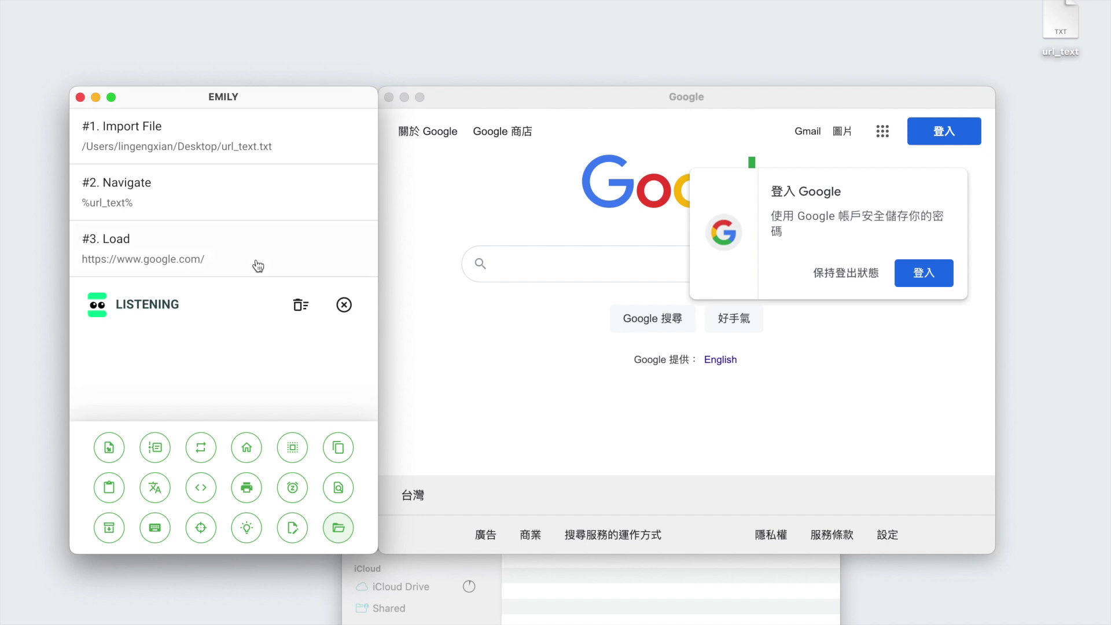
pyautogui.rightClick(196, 271)
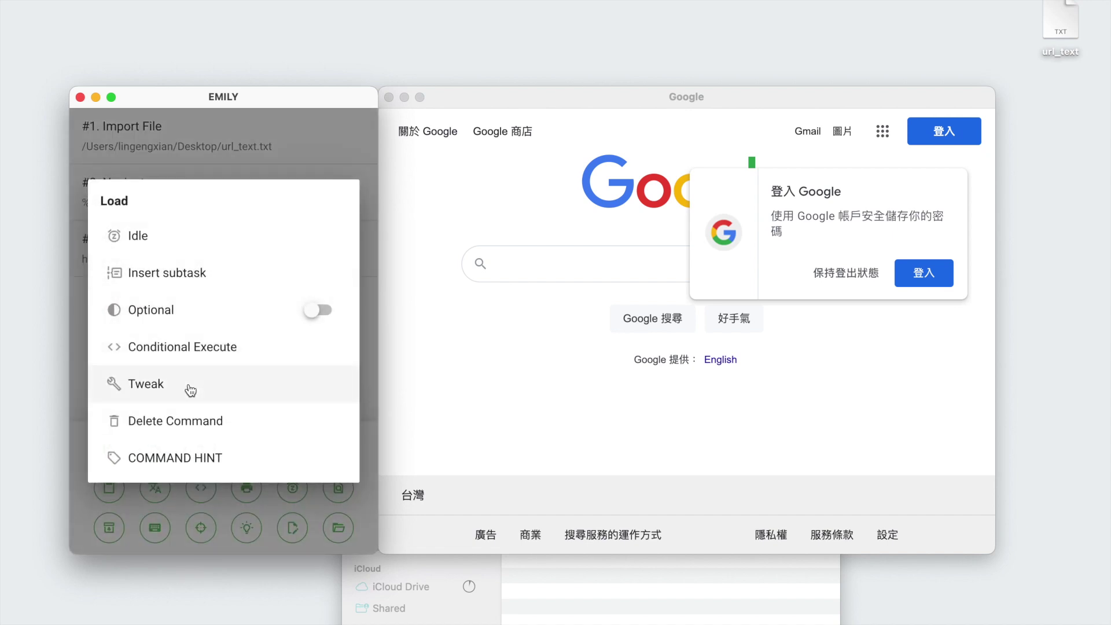
pyautogui.click(189, 385)
pyautogui.click(157, 383)
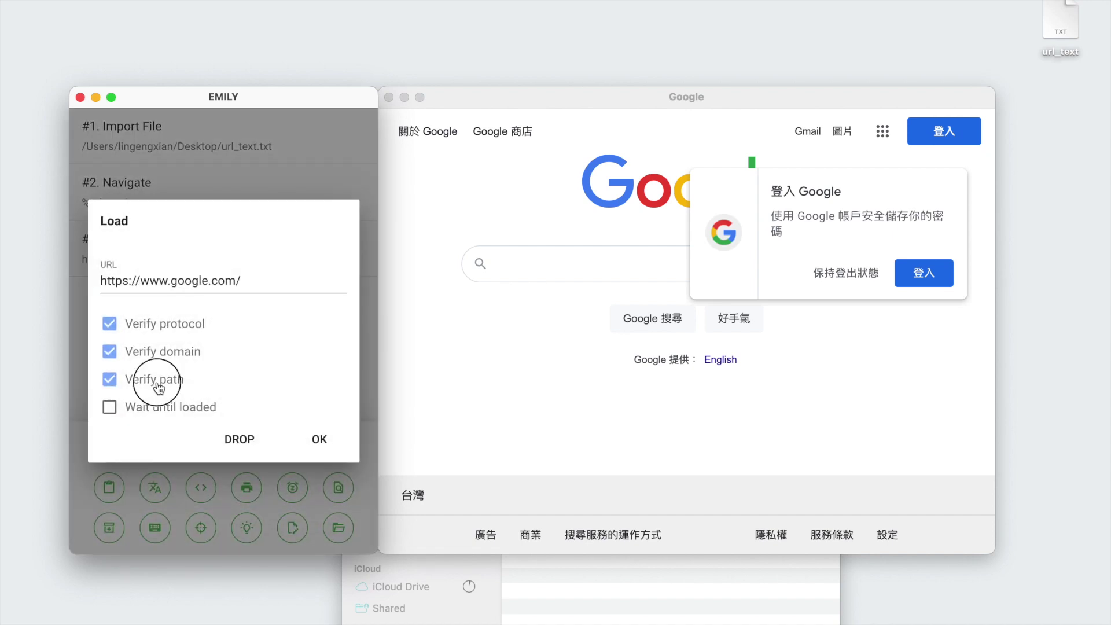
pyautogui.click(154, 358)
pyautogui.click(320, 440)
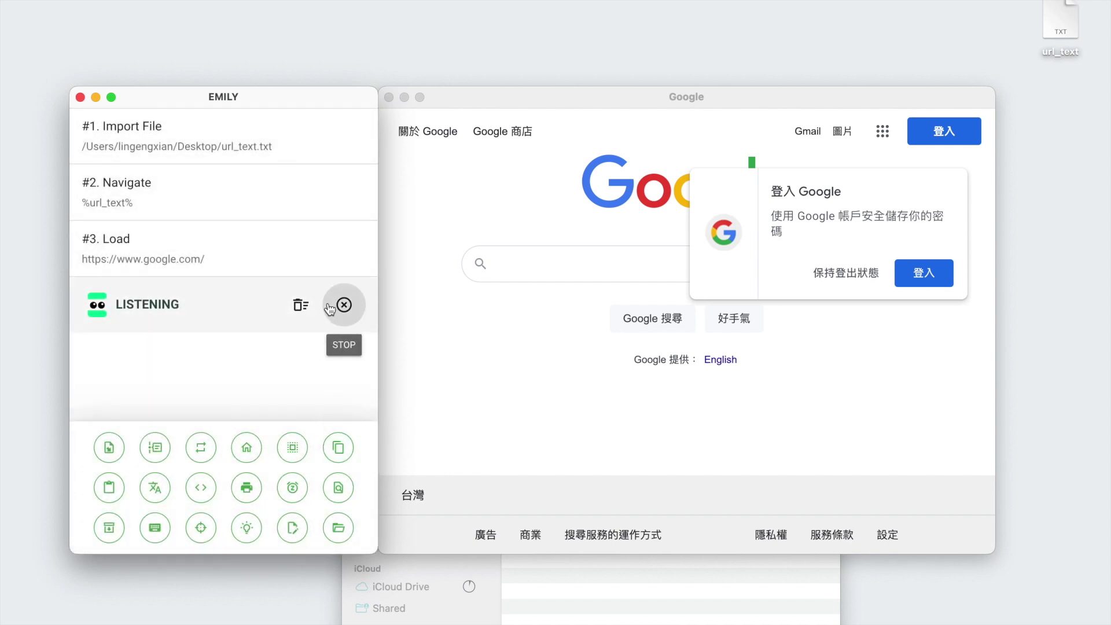
# - Stop the recording and title the skill var go to
pyautogui.click(329, 308)
pyautogui.click(199, 255)
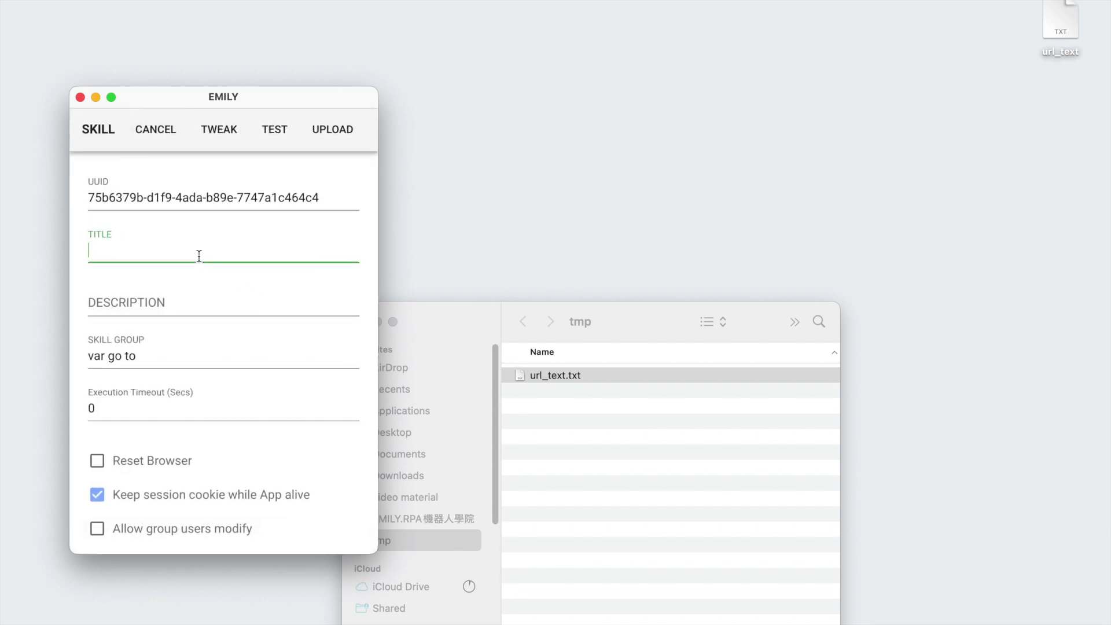
pyautogui.write('var go to')
# - Test the var go to skill, close the opened workspace folder, and upload the skill
pyautogui.click(267, 133)
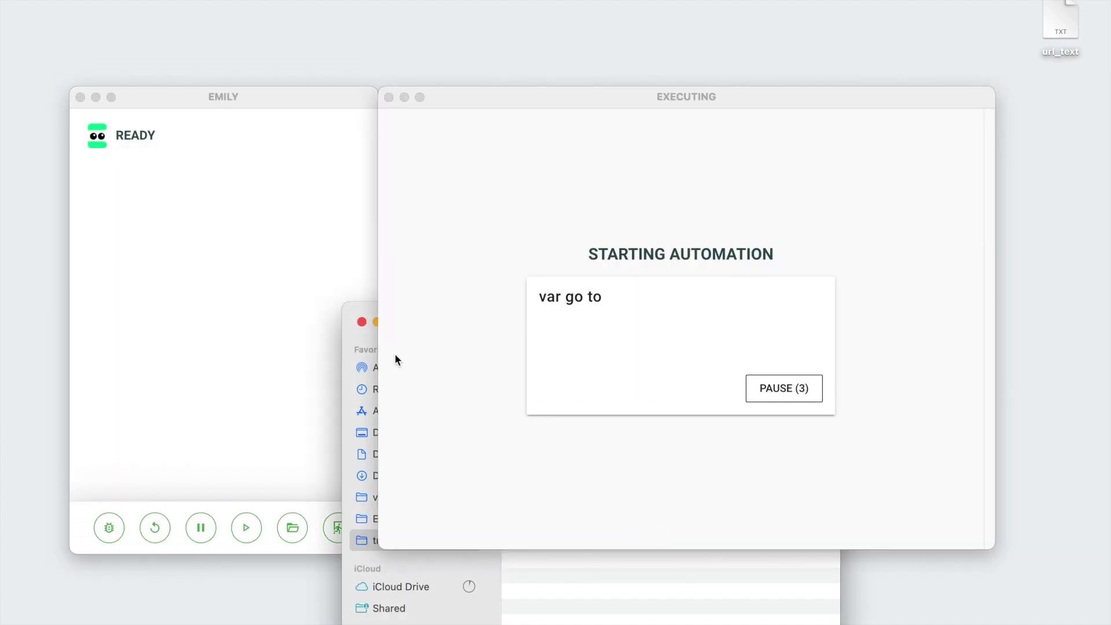
pyautogui.click(411, 291)
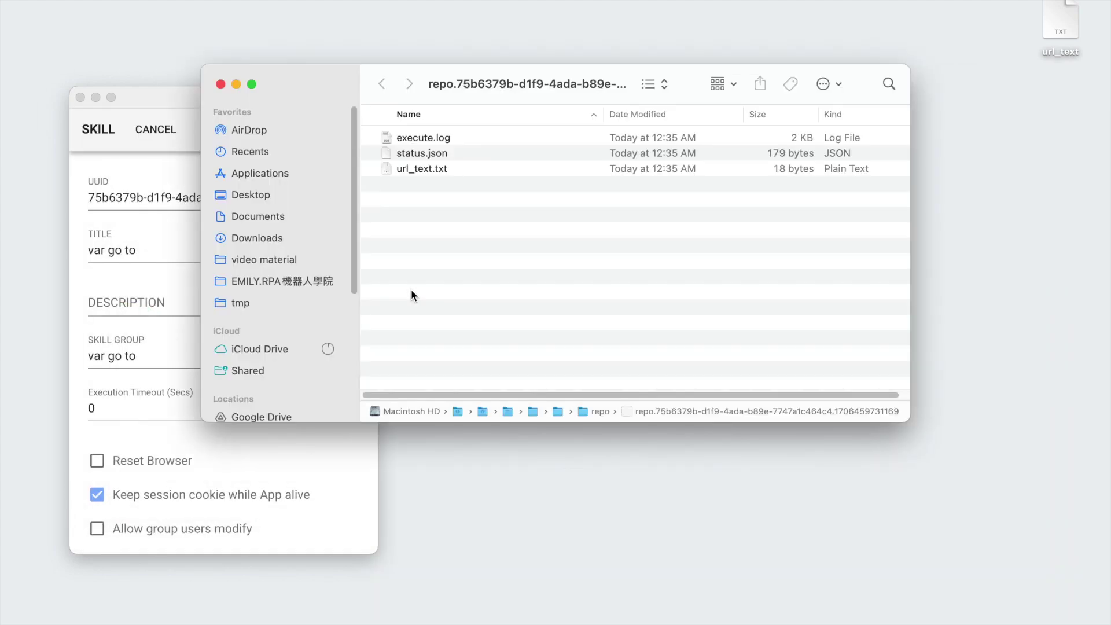
pyautogui.click(221, 84)
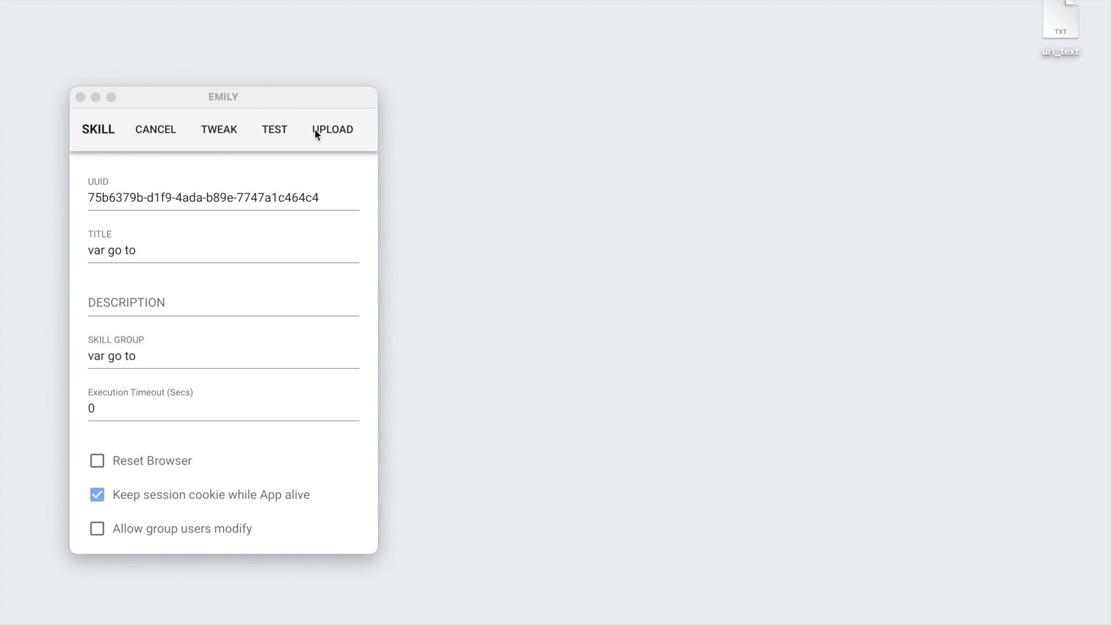
pyautogui.click(335, 137)
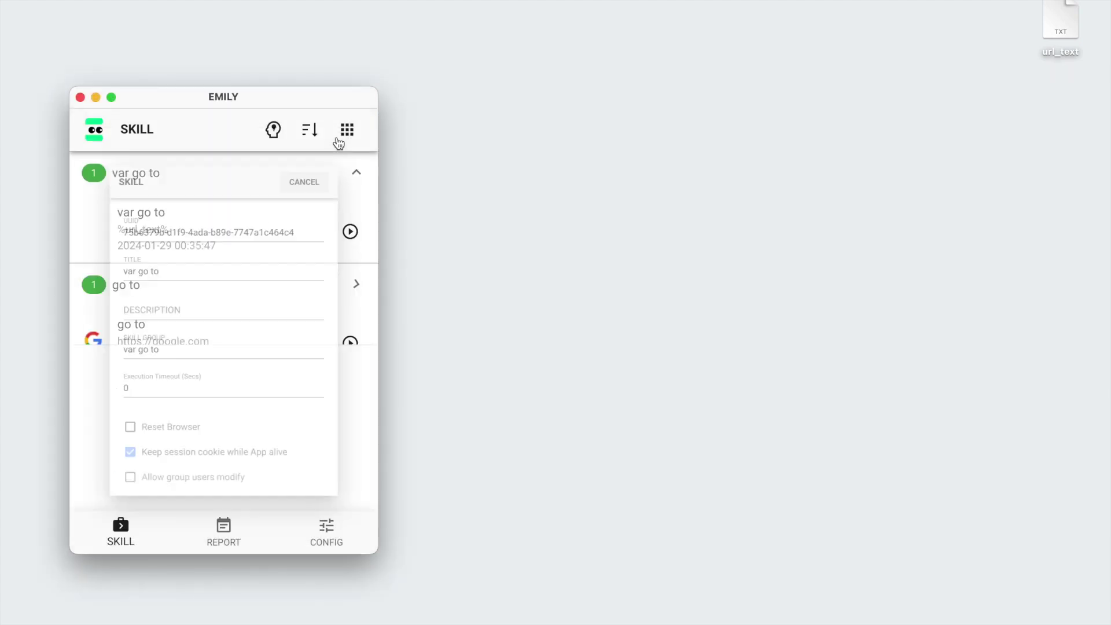
pyautogui.click(1054, 29)
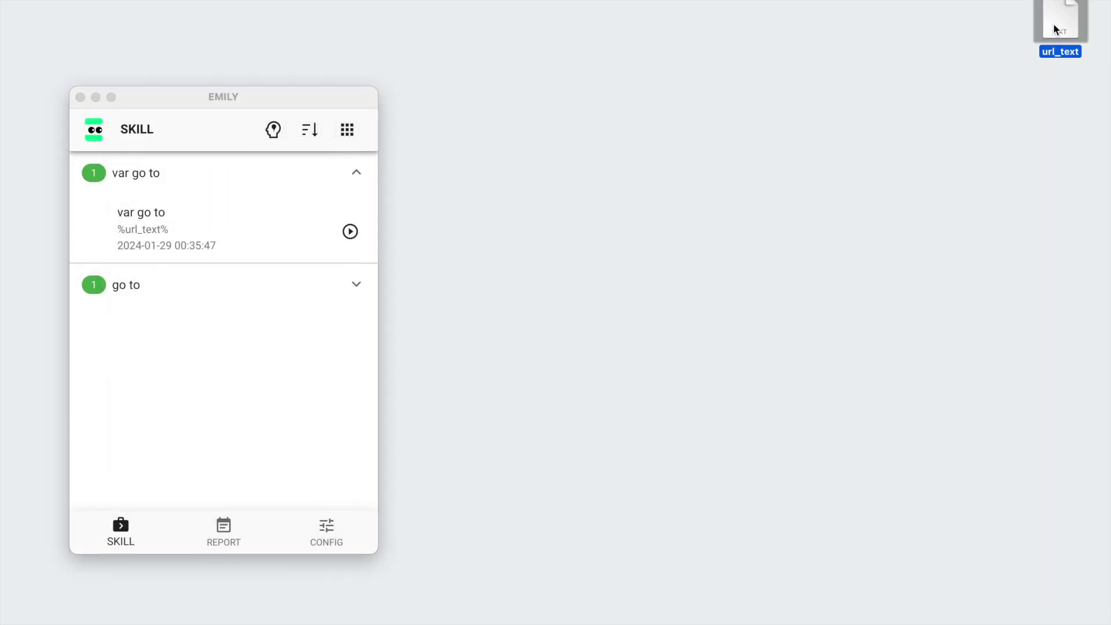
pyautogui.doubleClick(1054, 29)
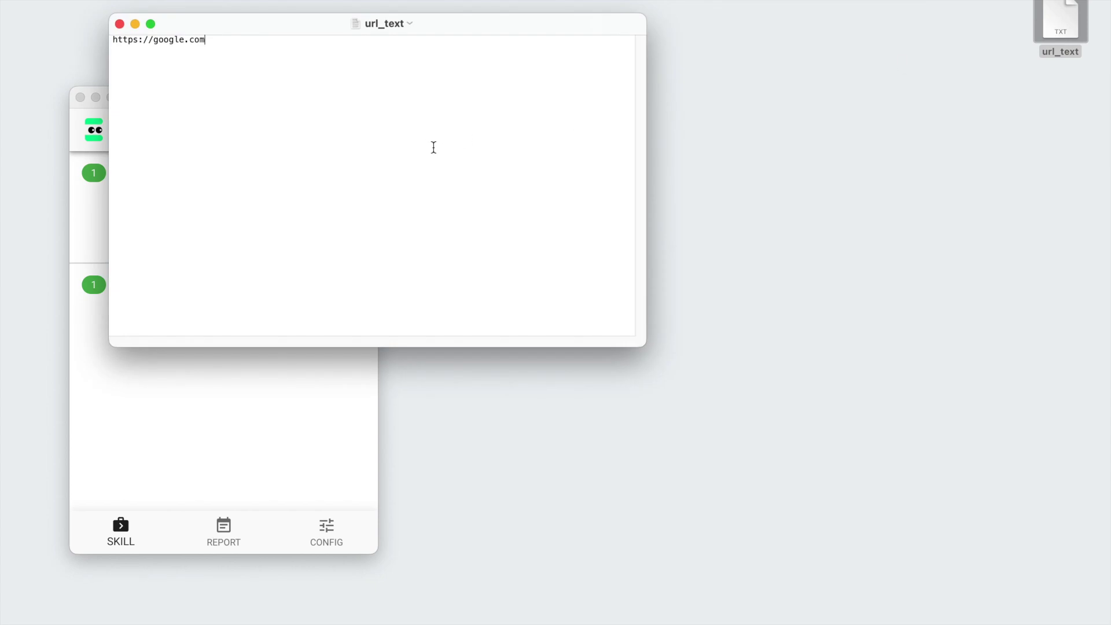
pyautogui.press('BackSpace')
pyautogui.press('BackSpace')
pyautogui.press('BackSpace')
pyautogui.press('BackSpace')
pyautogui.press('BackSpace')
pyautogui.press('BackSpace')
pyautogui.press('BackSpace')
pyautogui.press('BackSpace')
pyautogui.press('BackSpace')
pyautogui.press('BackSpace')
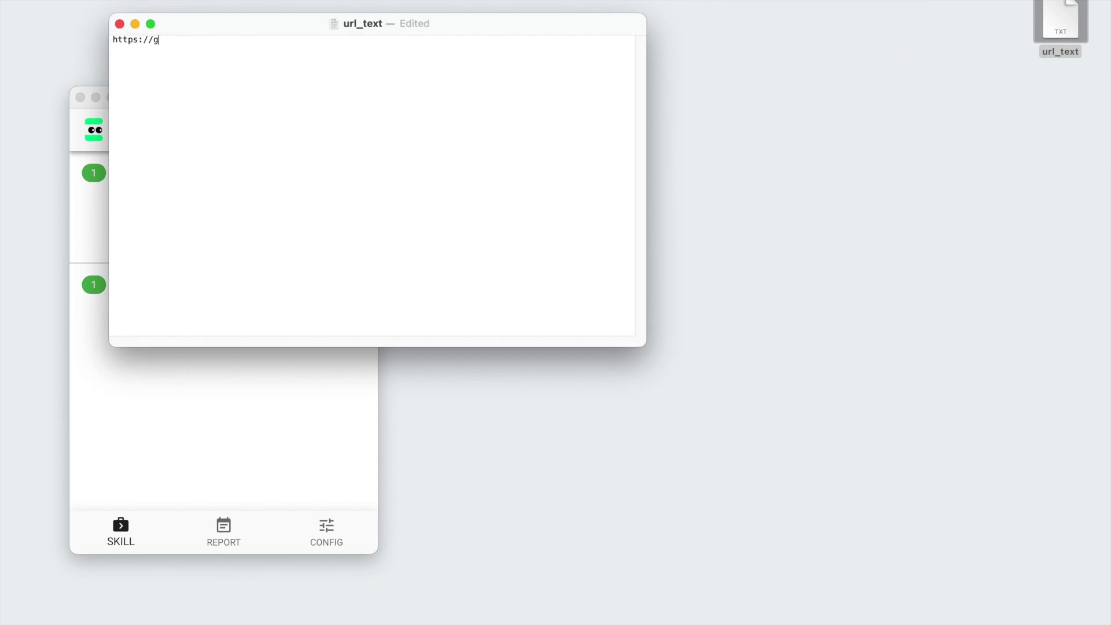
pyautogui.write('emily.tips')
pyautogui.press('super+s')
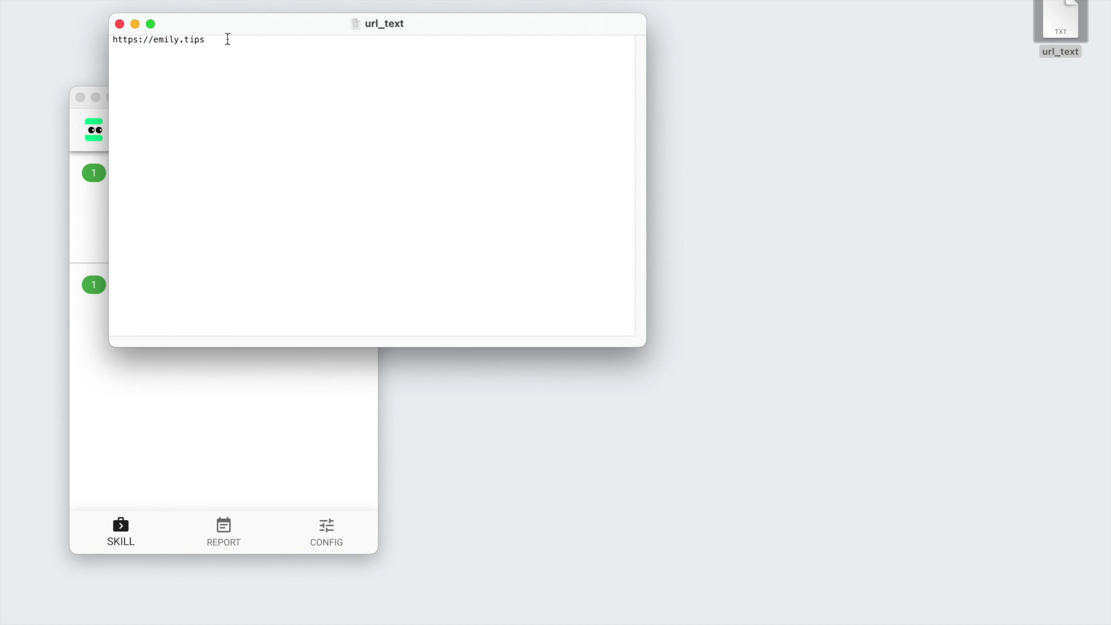
pyautogui.click(121, 24)
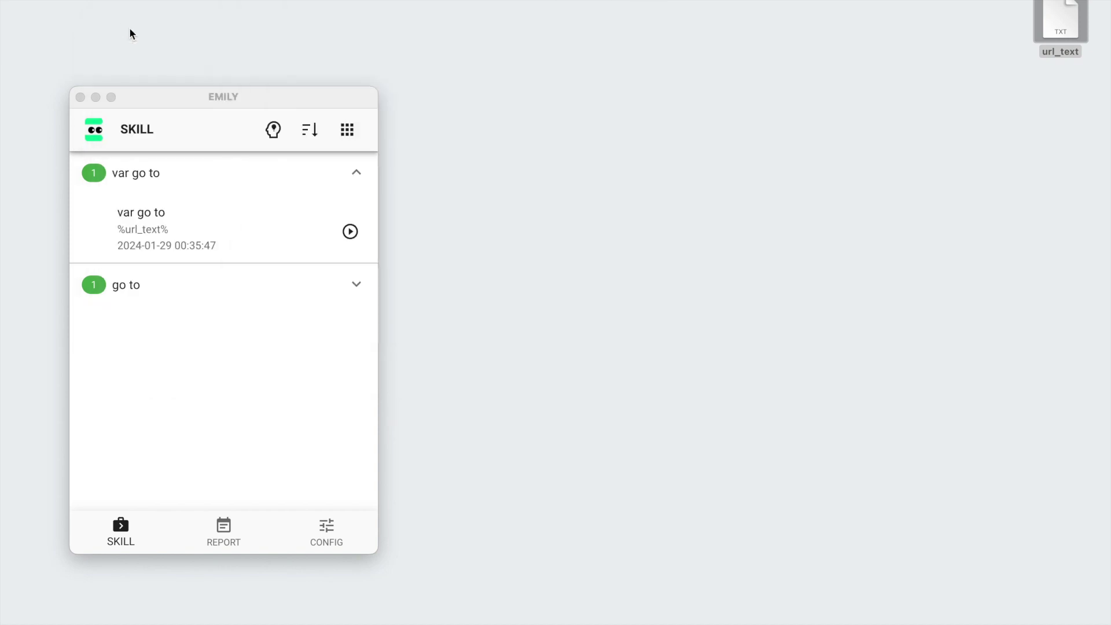
# - Run the var go to skill from the skill list
pyautogui.click(293, 225)
pyautogui.click(350, 231)
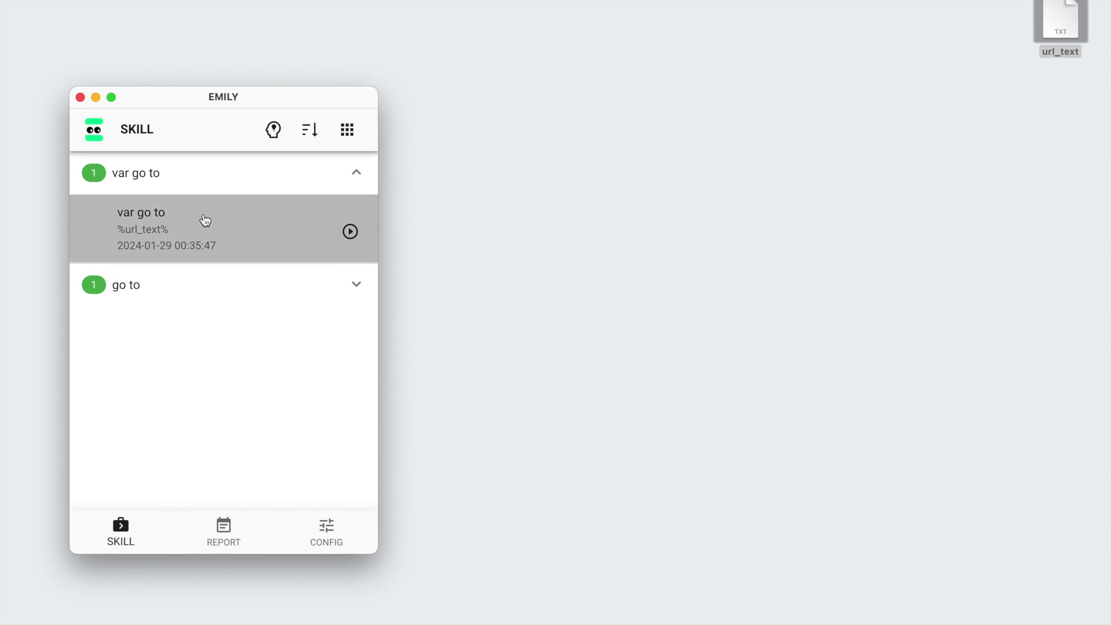
# - Open the command list of the var go to skill and review the Load command's URL and verification options
pyautogui.click(204, 220)
pyautogui.click(187, 272)
pyautogui.click(186, 278)
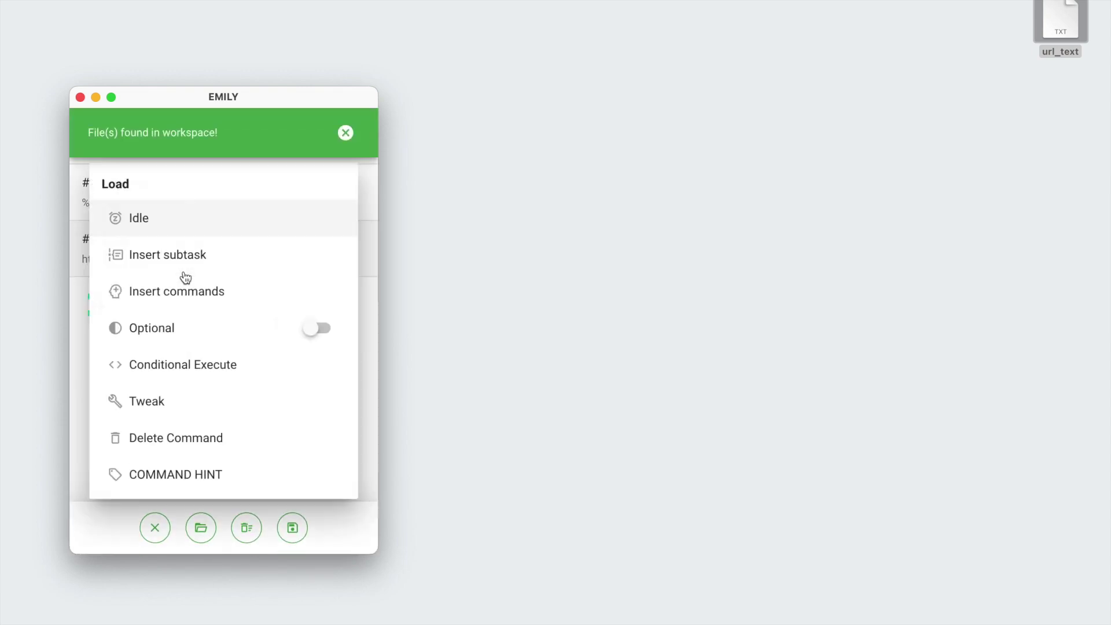
pyautogui.click(179, 404)
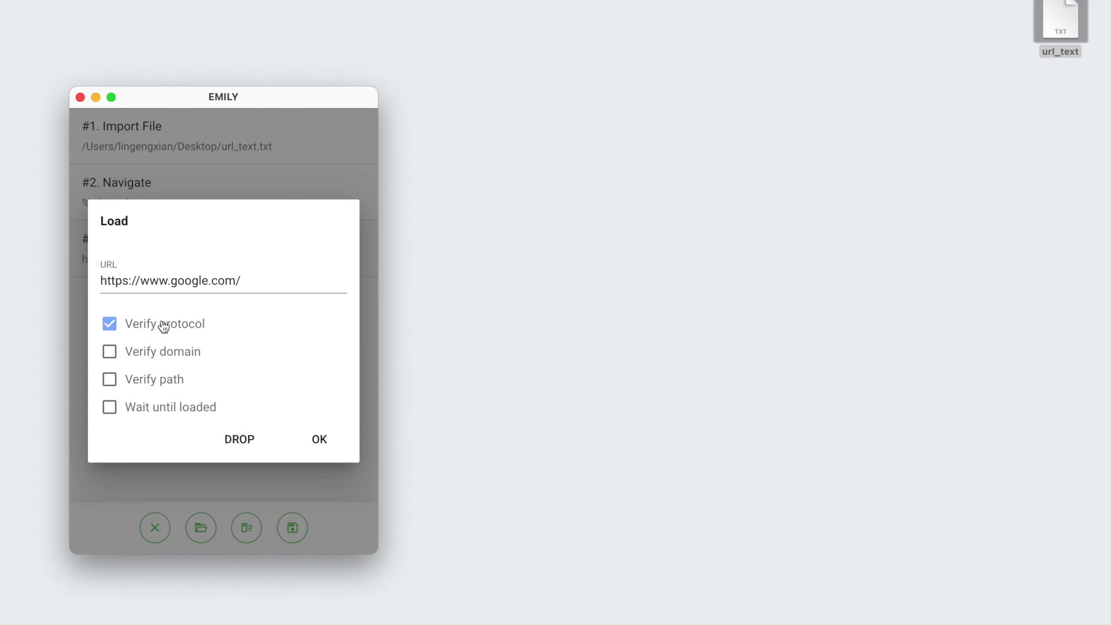
pyautogui.click(231, 442)
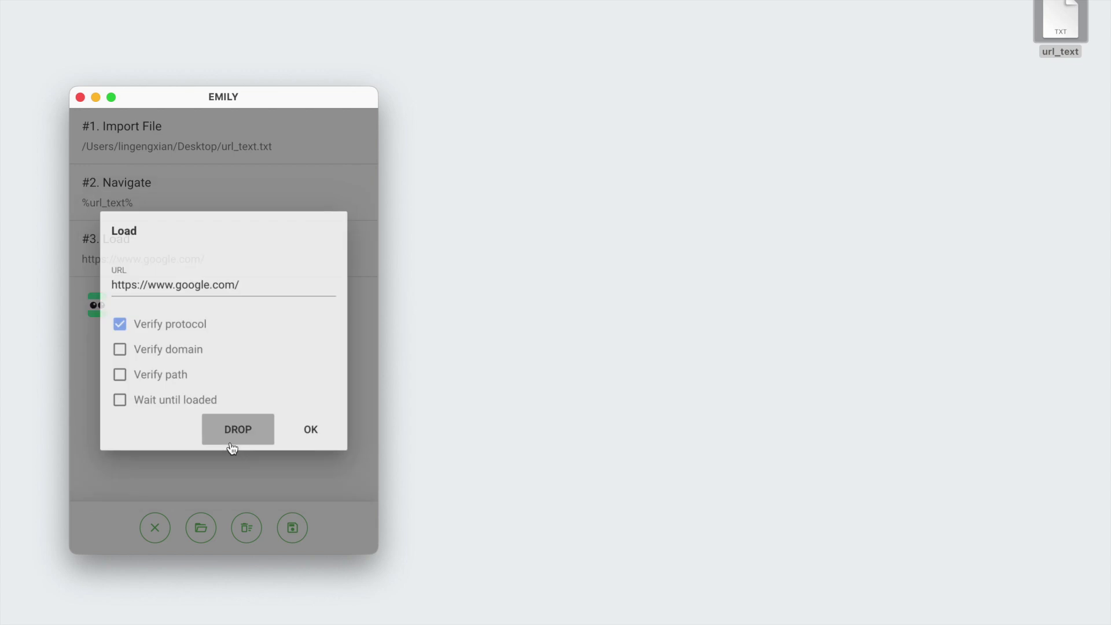
# - Delete the Load command and add an Idle command of 10 seconds in its place
pyautogui.rightClick(172, 258)
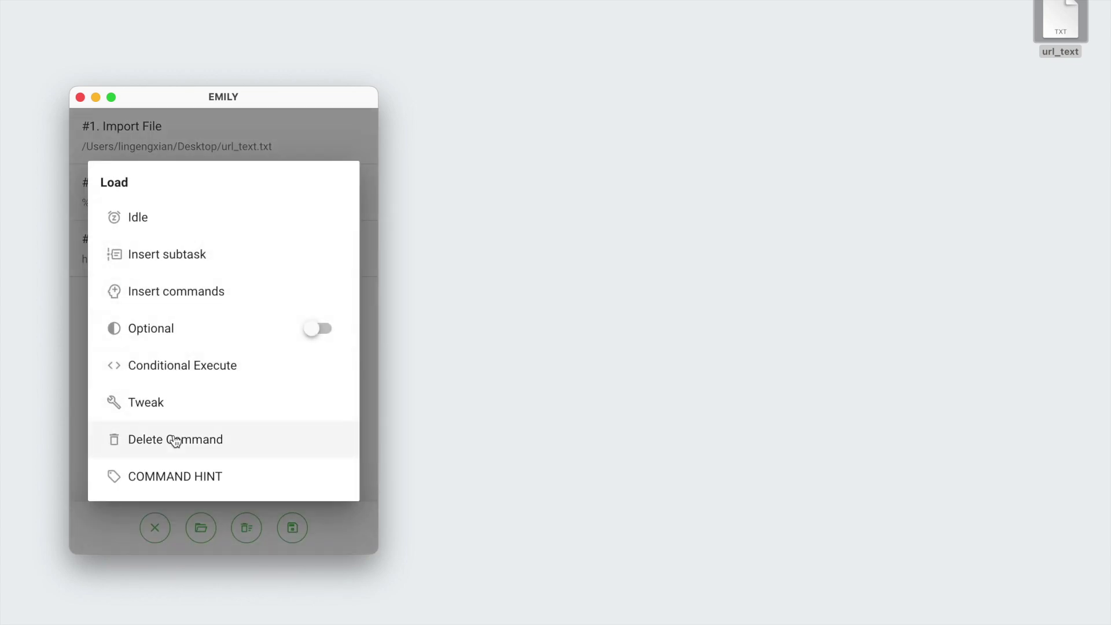
pyautogui.click(175, 439)
pyautogui.rightClick(157, 258)
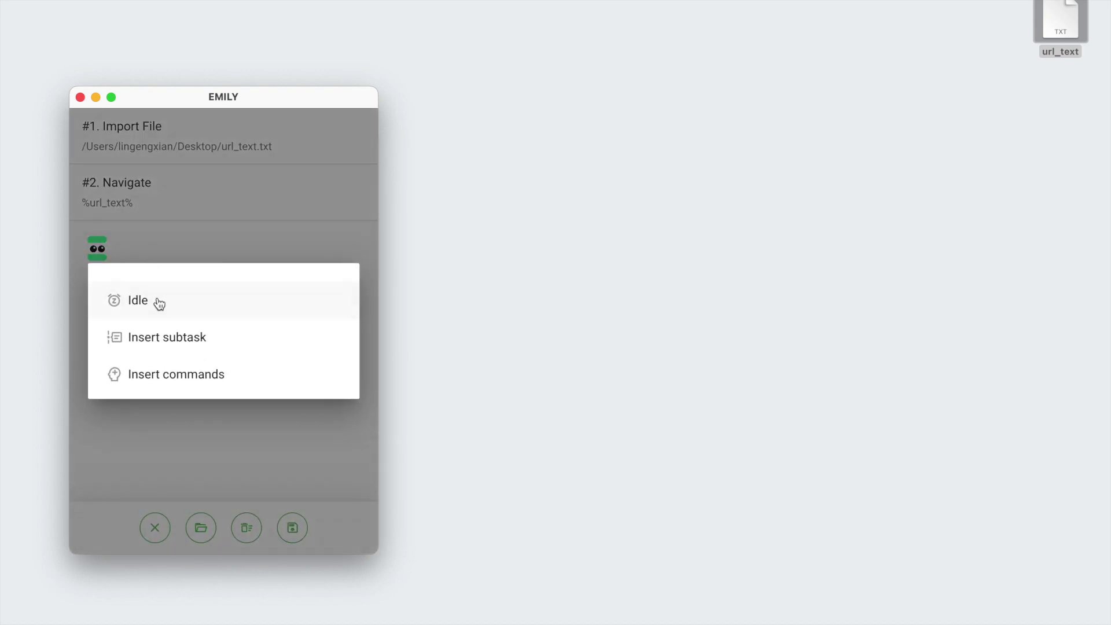
pyautogui.click(158, 300)
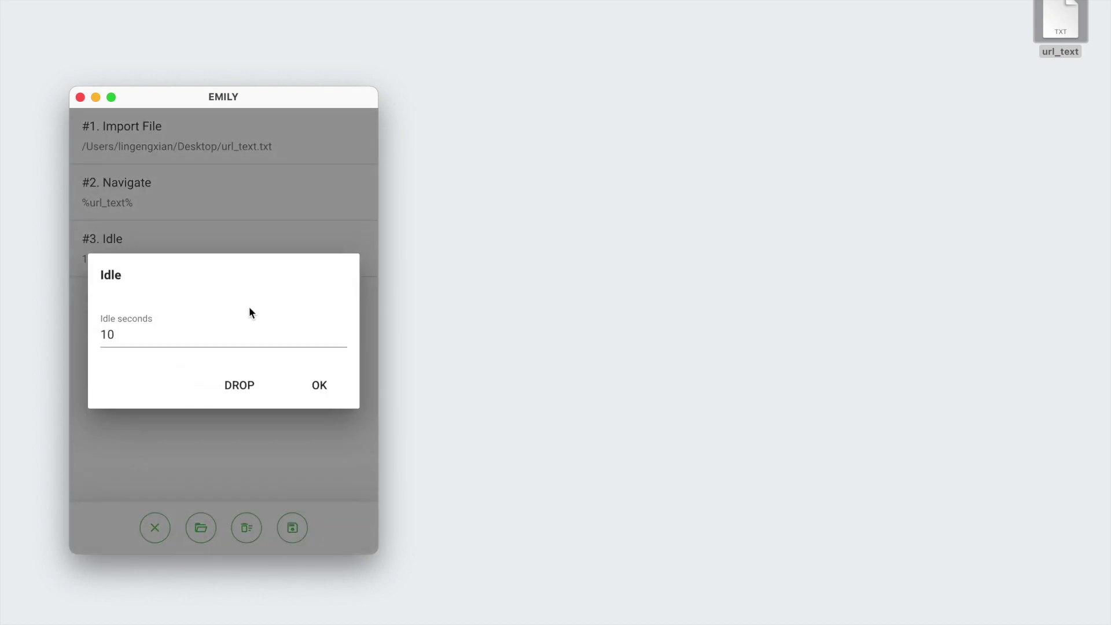
pyautogui.click(325, 383)
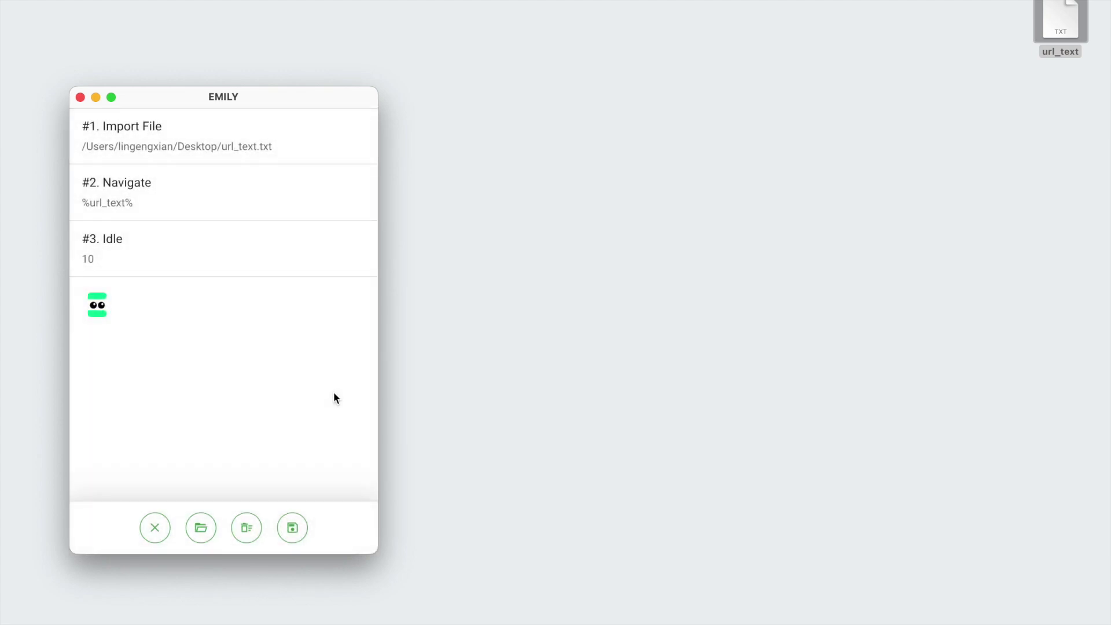